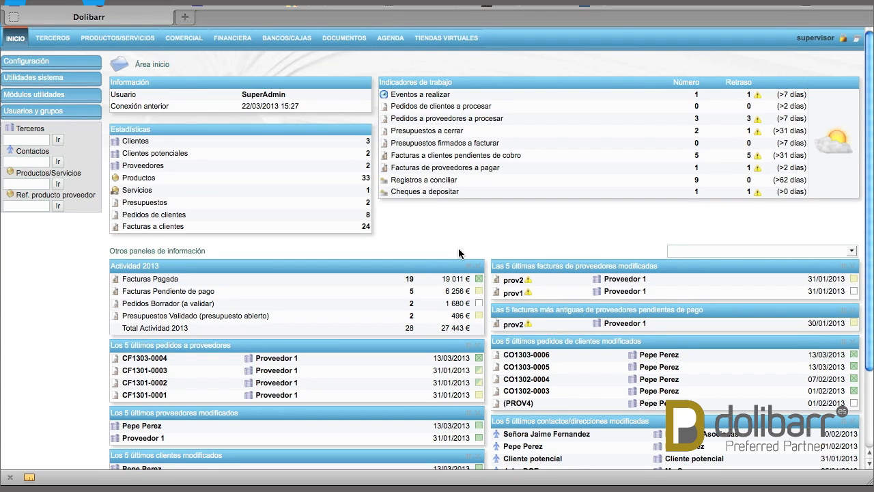
- Go from the home dashboard to the Terceros (third parties) area
{"action": "left_click", "coordinate": [55, 38]}
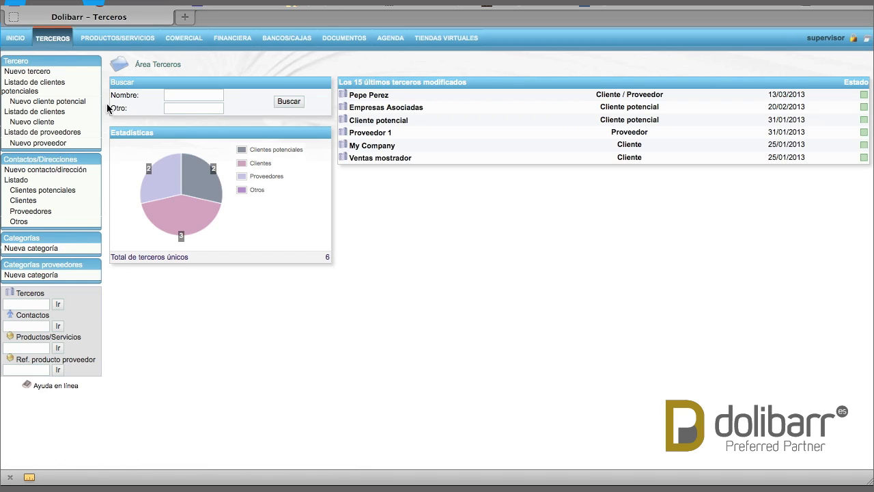
- Show the Contactos/Direcciones list from the left sidebar
{"action": "left_click", "coordinate": [71, 161]}
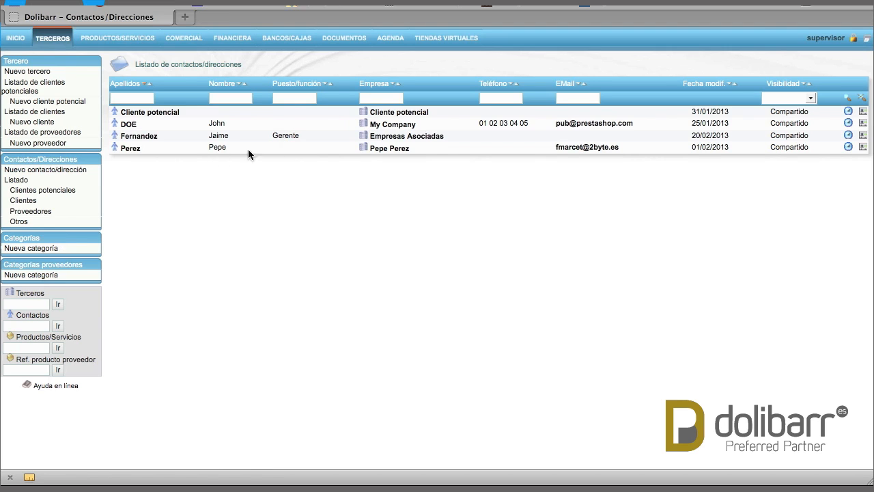
- Start a new contact and enter the contact's surname and first name
{"action": "left_click", "coordinate": [69, 170]}
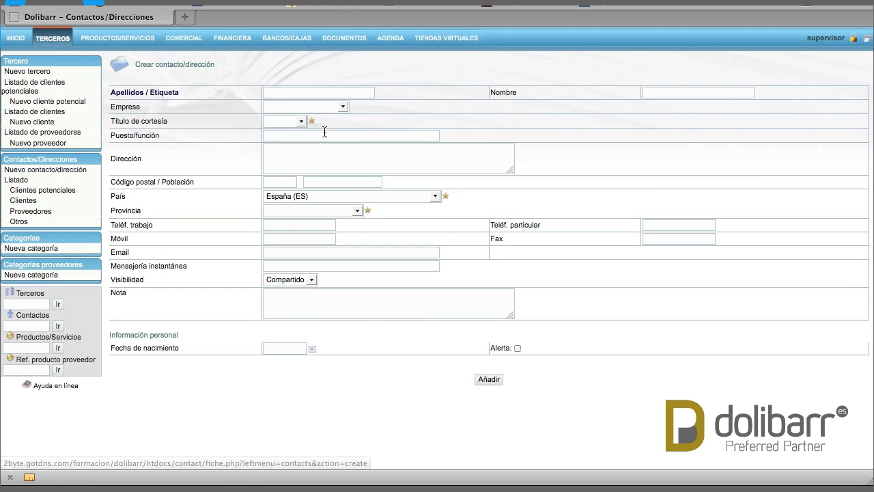
{"action": "left_click", "coordinate": [344, 92]}
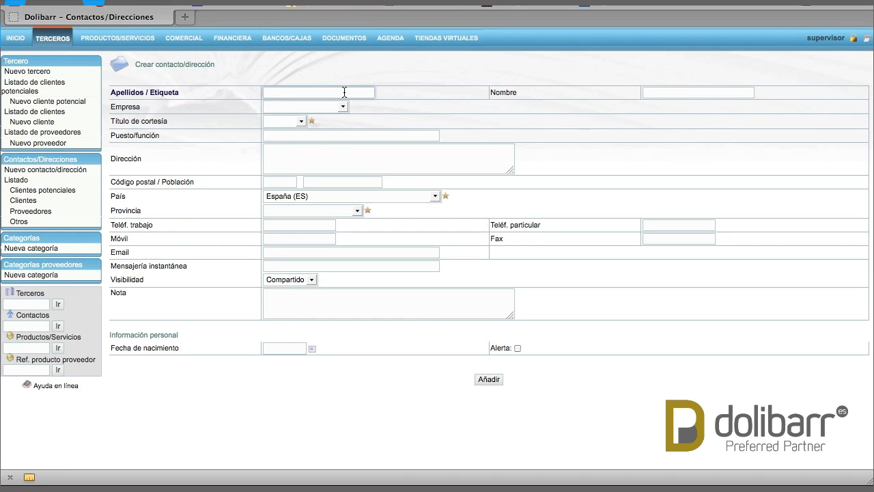
{"action": "type", "text": "Pere"}
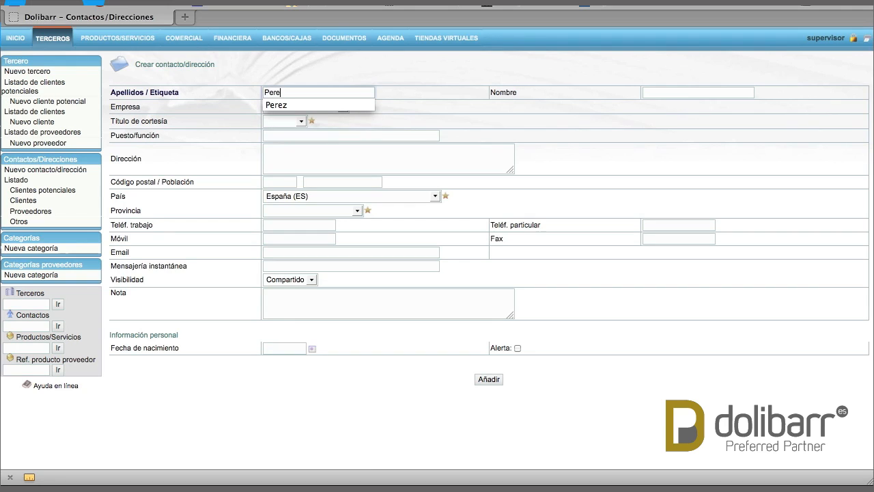
{"action": "type", "text": "z"}
{"action": "key", "text": "Tab"}
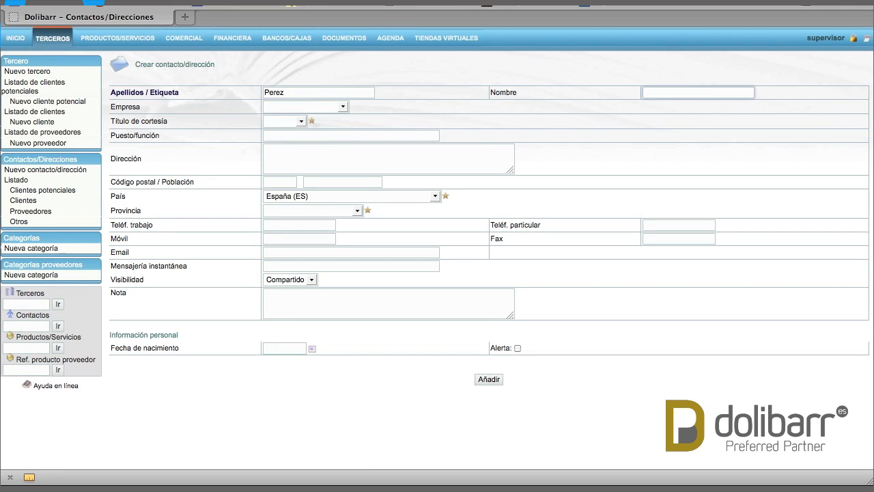
{"action": "type", "text": "Pedro"}
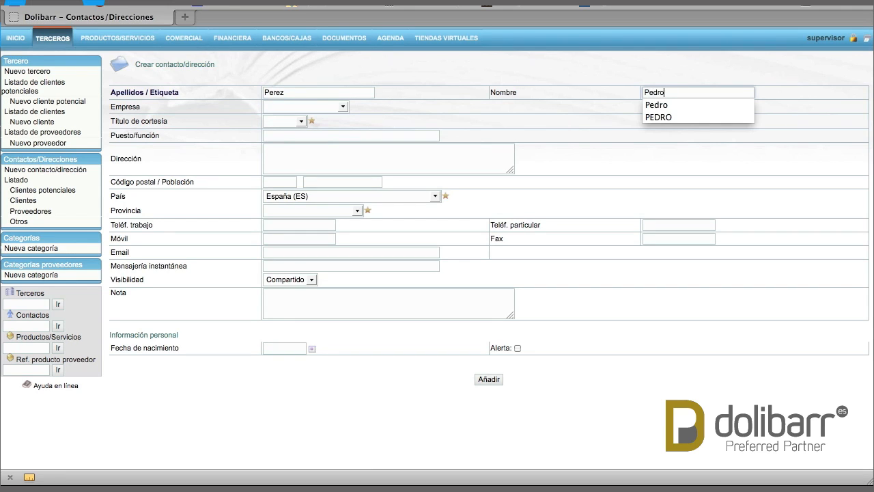
{"action": "left_click", "coordinate": [396, 114]}
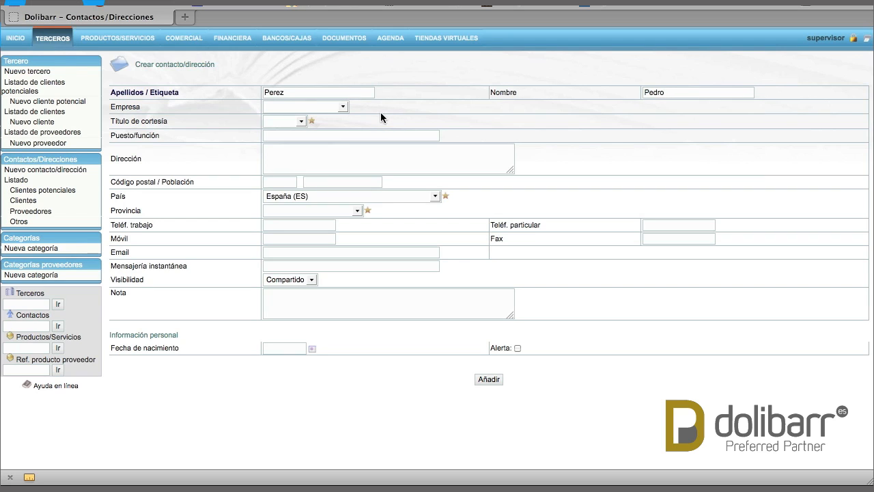
- Link the contact to its client company, with title Señor, position Comercial and visibility Compartido
{"action": "left_click", "coordinate": [327, 108]}
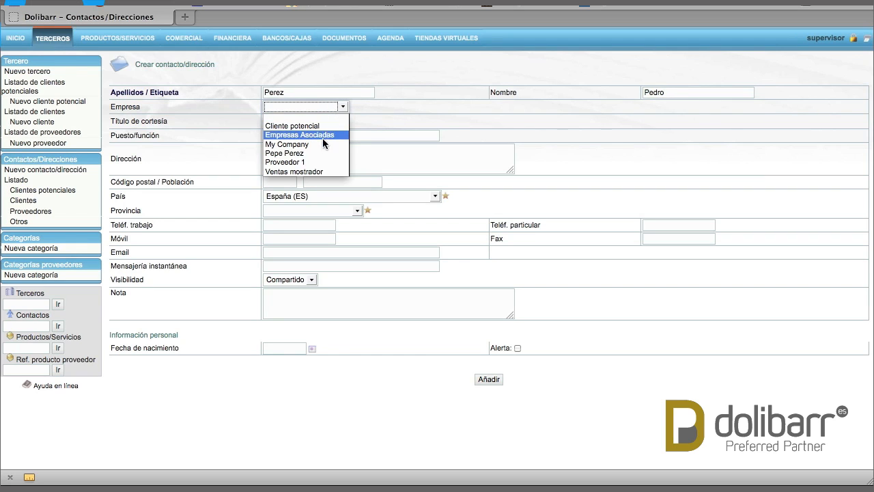
{"action": "left_click", "coordinate": [297, 154]}
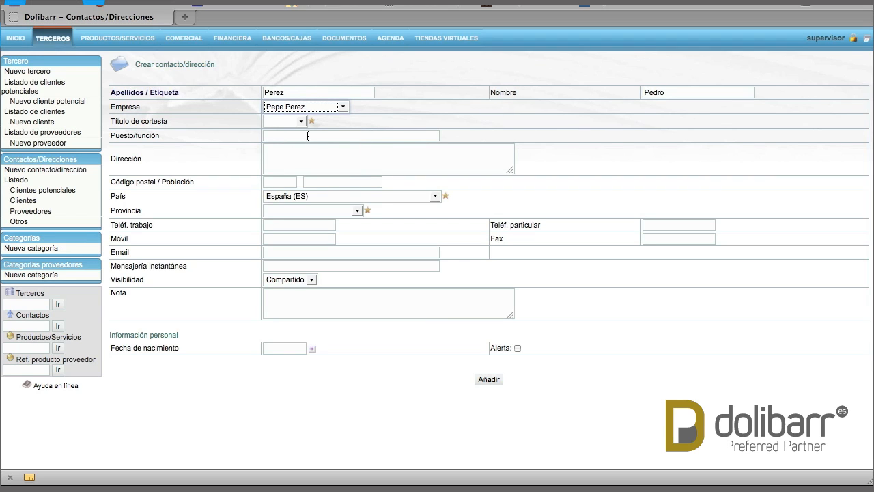
{"action": "left_click", "coordinate": [303, 122]}
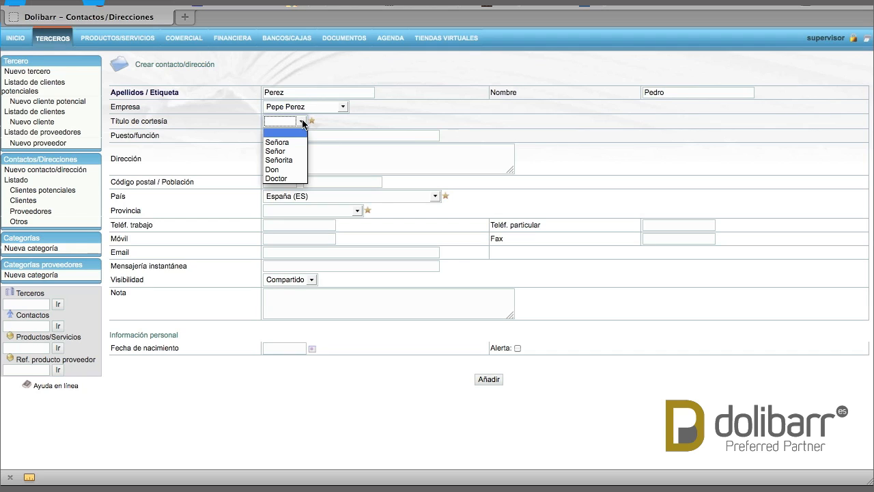
{"action": "left_click", "coordinate": [276, 151]}
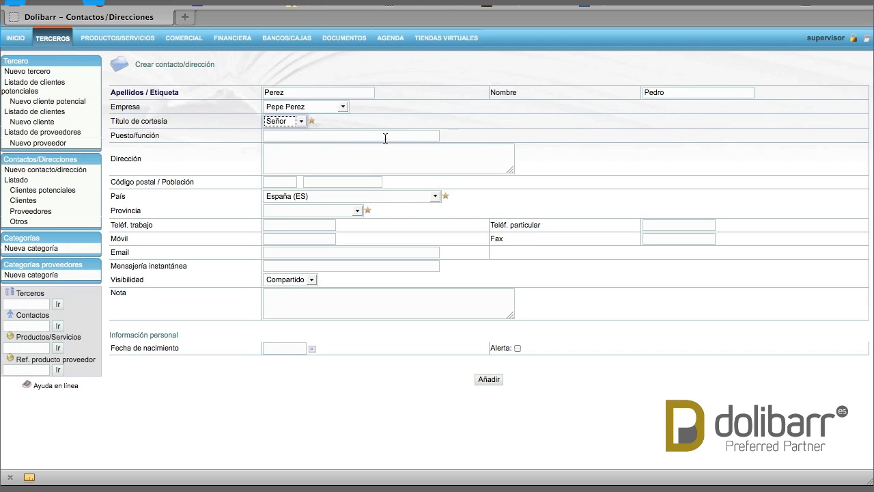
{"action": "left_click", "coordinate": [344, 136]}
{"action": "type", "text": "C"}
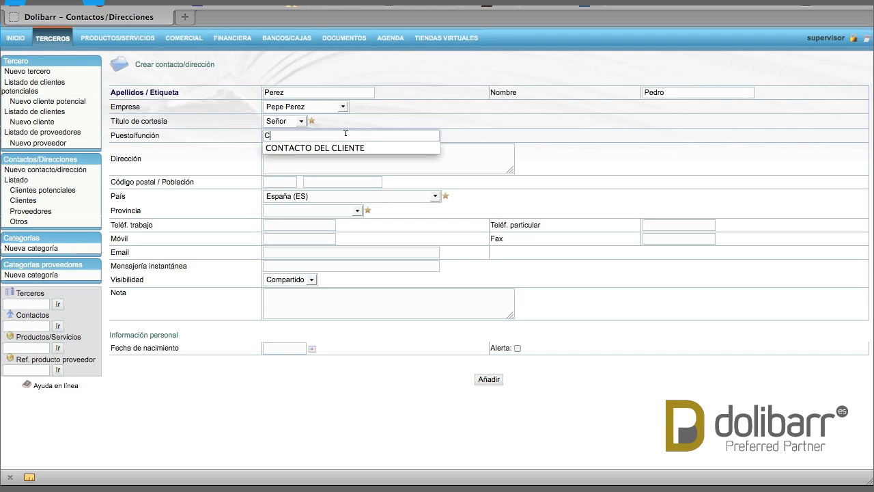
{"action": "type", "text": "omercial"}
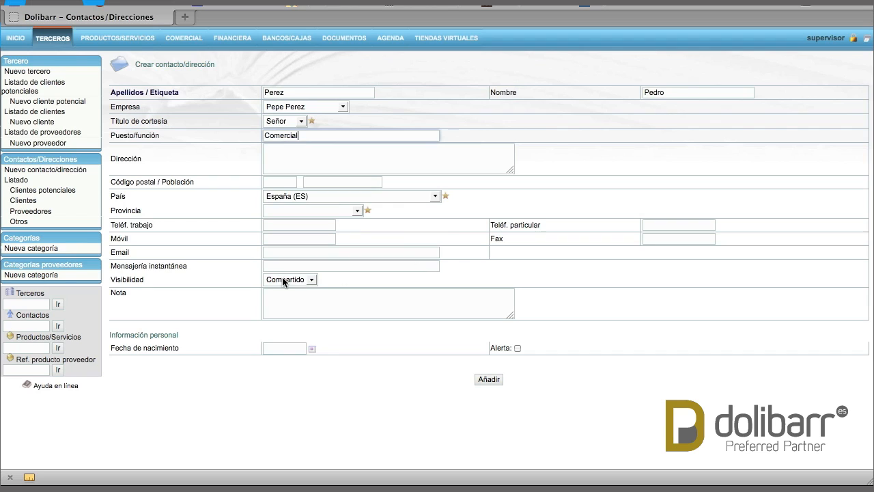
{"action": "left_click", "coordinate": [308, 280]}
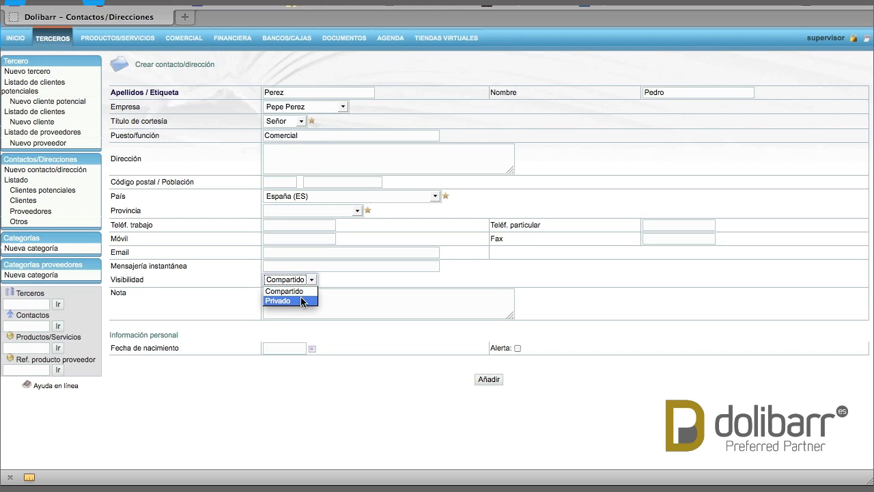
{"action": "left_click", "coordinate": [355, 276]}
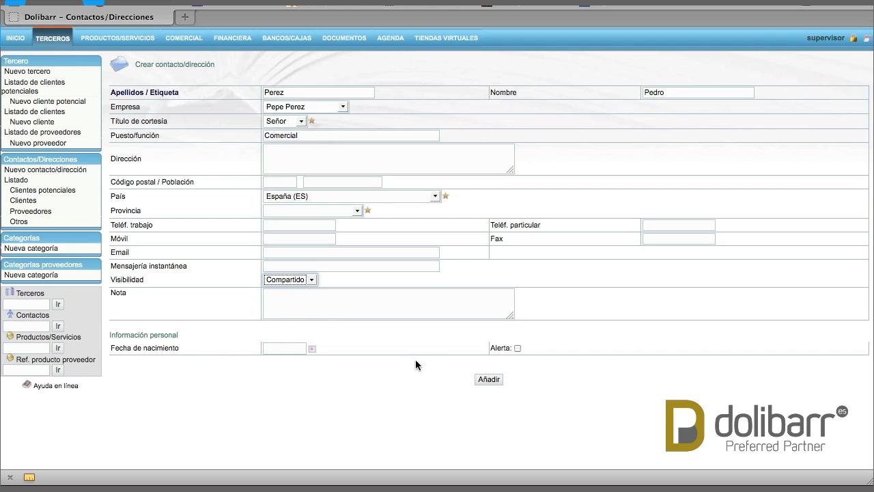
- Save the contact with Añadir, verify it in the company's contacts, and reopen its card
{"action": "left_click", "coordinate": [491, 382]}
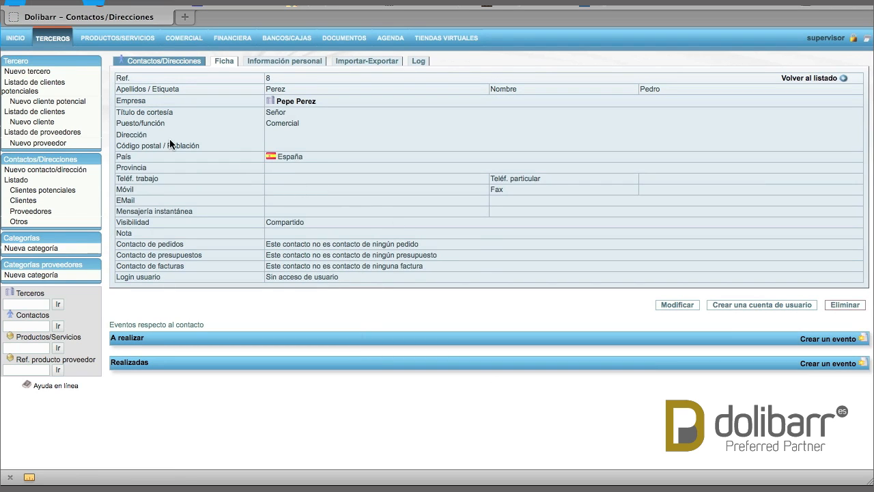
{"action": "left_click", "coordinate": [294, 105]}
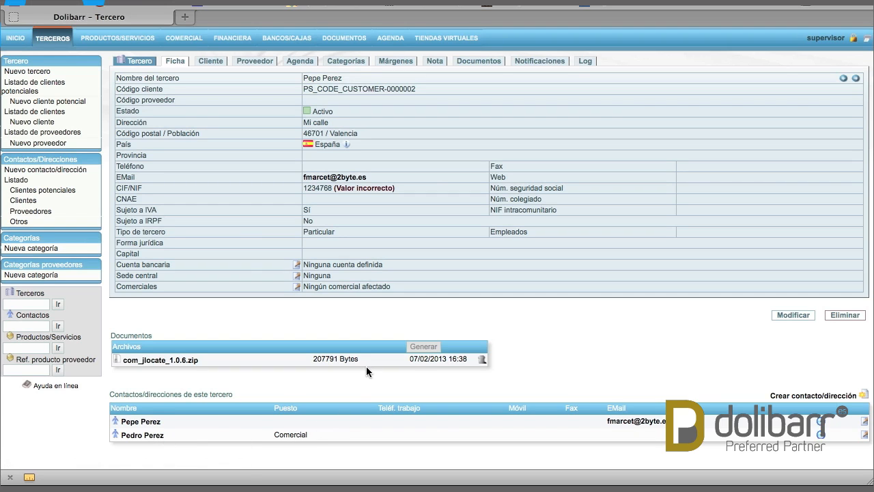
{"action": "left_click", "coordinate": [140, 434]}
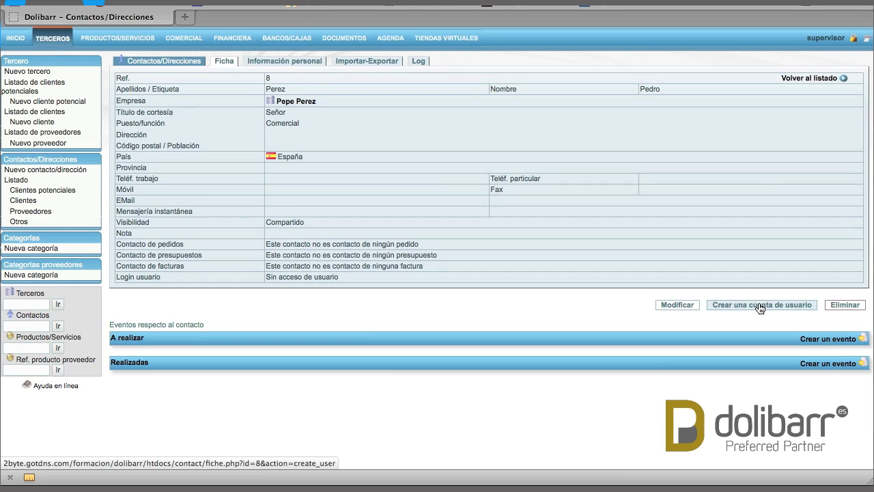
- Create a user account for the contact with a shortened login and a replacement password
{"action": "left_click", "coordinate": [767, 306]}
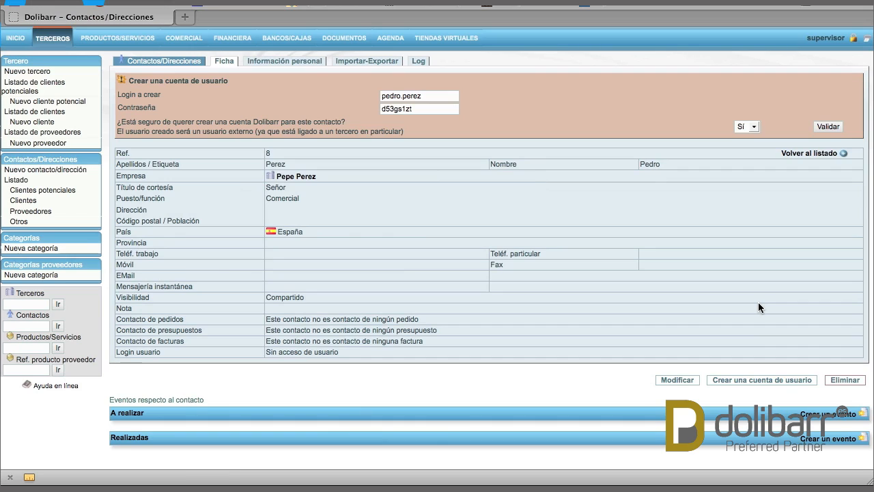
{"action": "left_click", "coordinate": [400, 96]}
{"action": "left_click_drag", "start_coordinate": [400, 95], "coordinate": [493, 92]}
{"action": "key", "text": "BackSpace"}
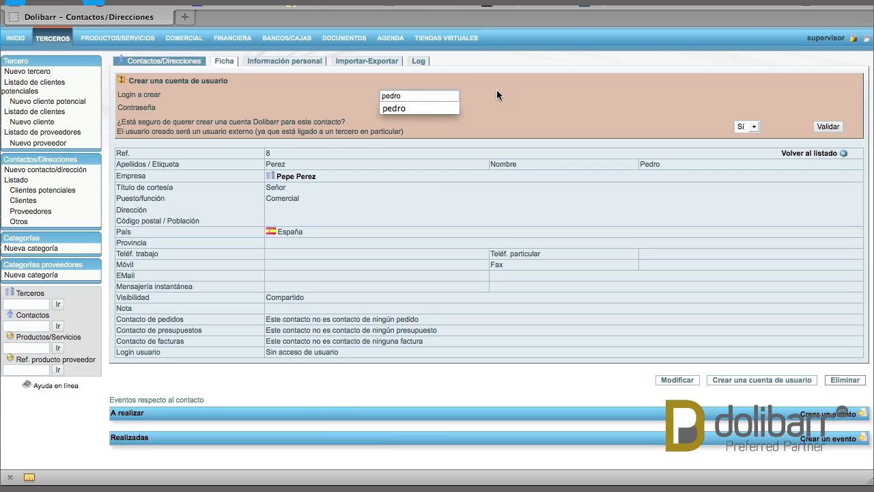
{"action": "key", "text": "Escape"}
{"action": "double_click", "coordinate": [430, 111]}
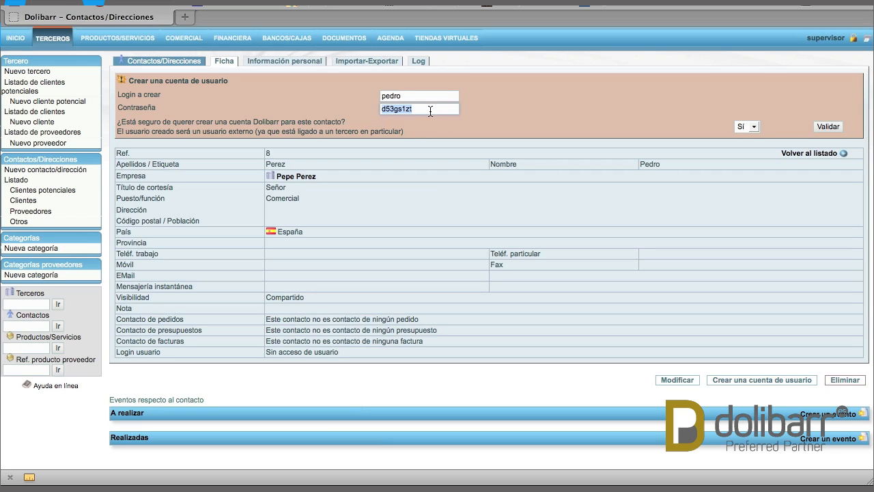
{"action": "type", "text": "pedro"}
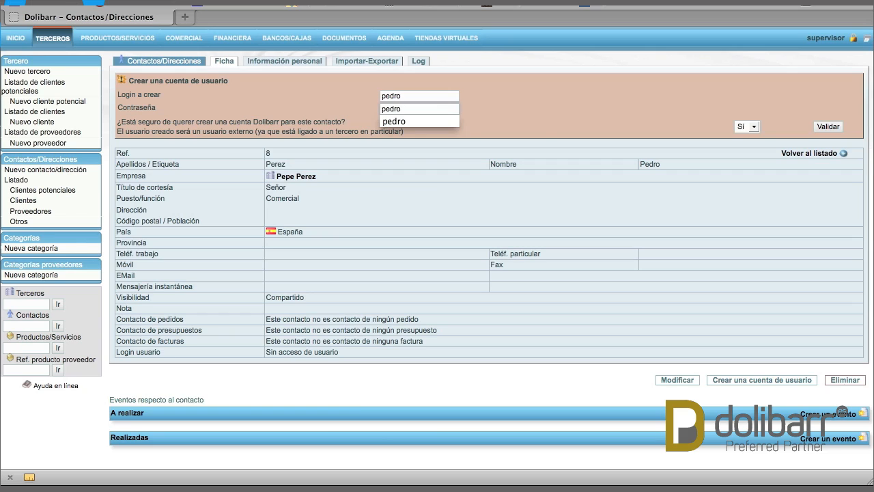
{"action": "left_click", "coordinate": [538, 115]}
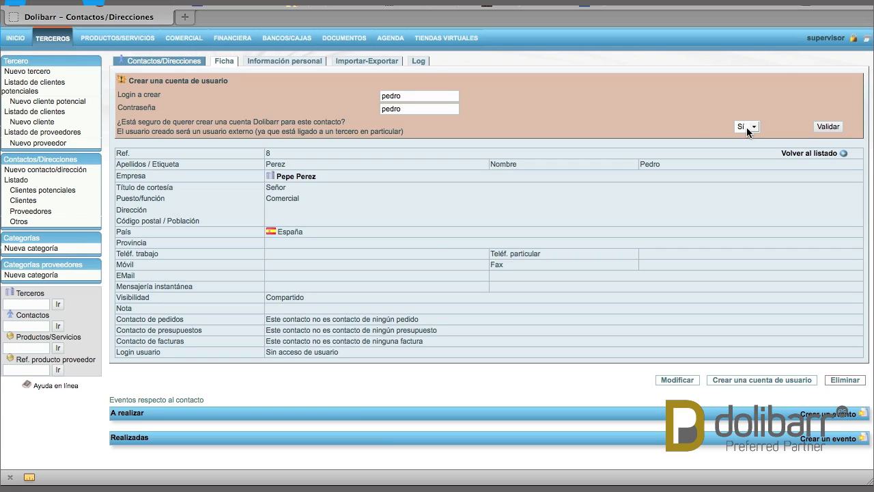
{"action": "left_click", "coordinate": [827, 127]}
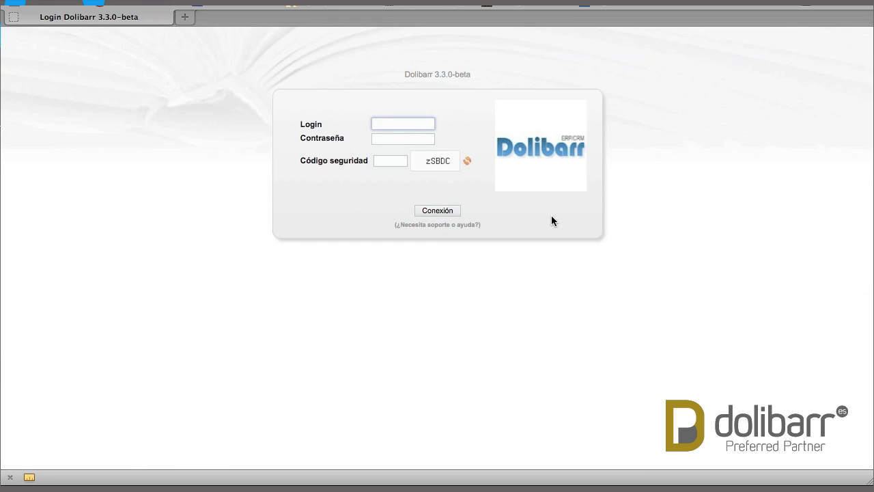
- Log in with the new user's login, password and the displayed security code
{"action": "key", "text": "Tab"}
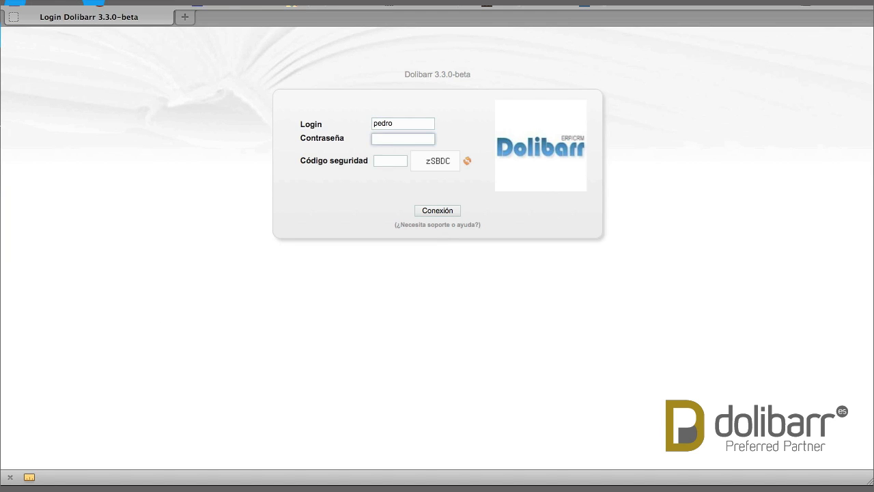
{"action": "key", "text": "Tab"}
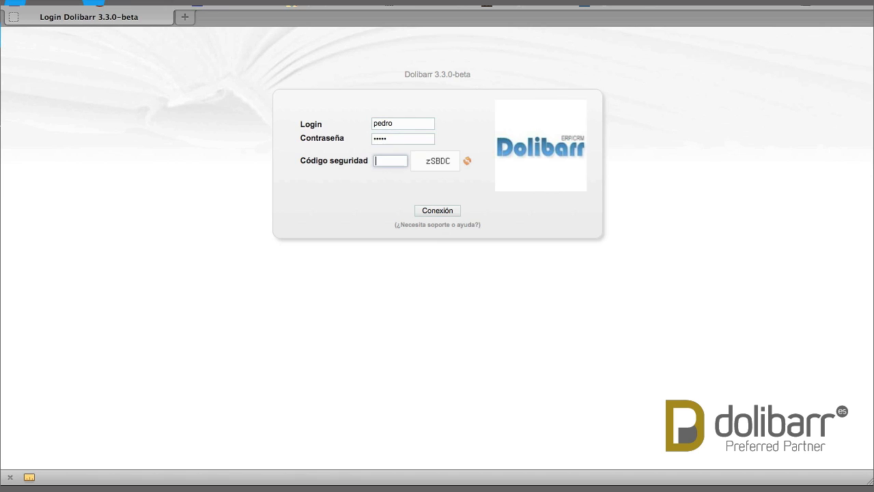
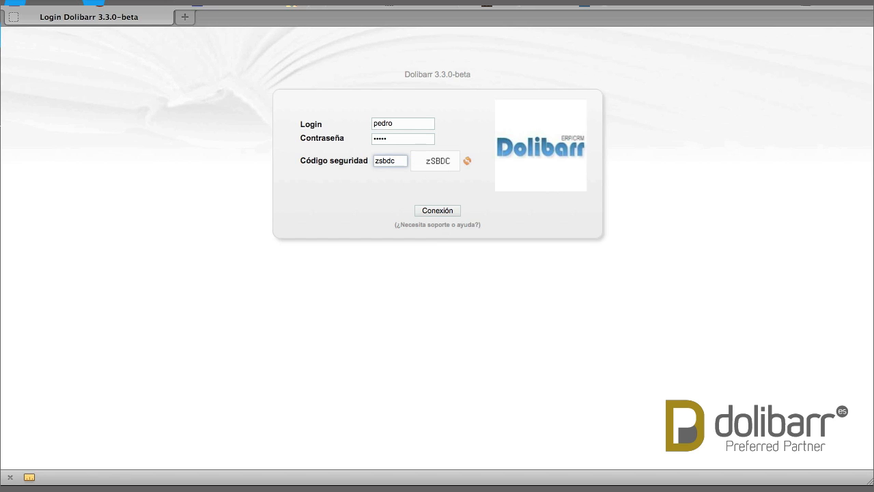
{"action": "key", "text": "Return"}
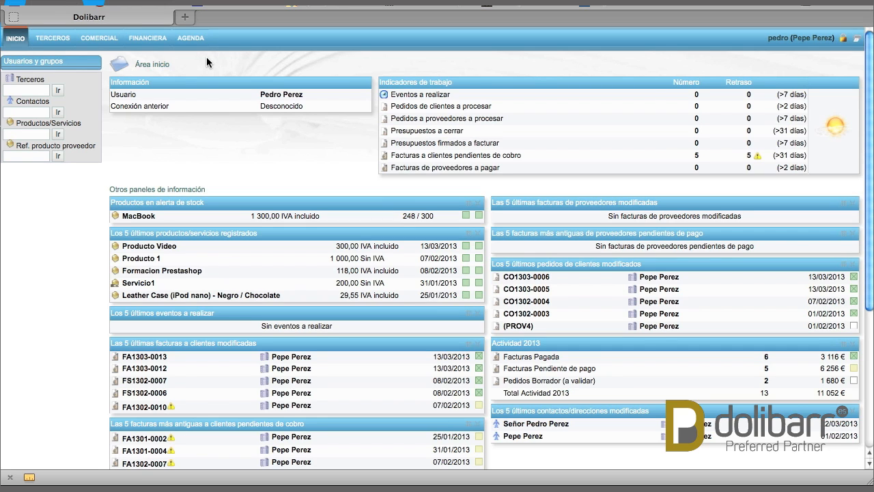
- As the new user, browse the Terceros contacts list and the Comercial customer orders
{"action": "left_click", "coordinate": [58, 41]}
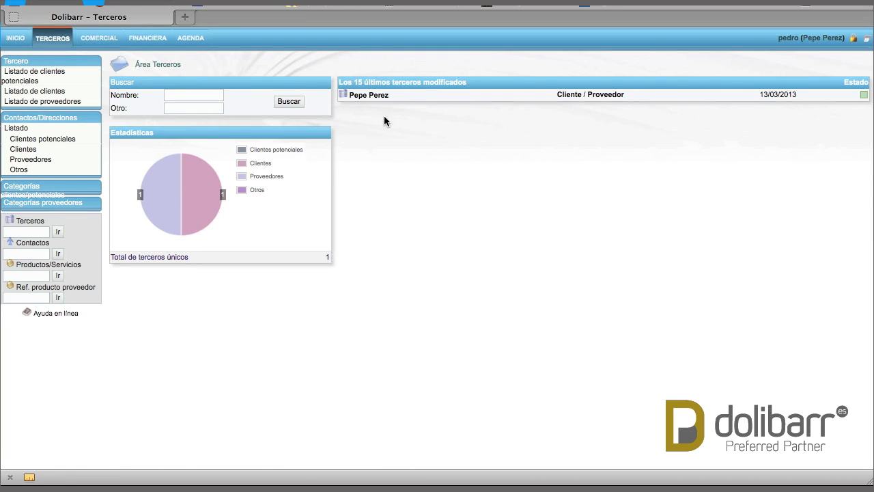
{"action": "left_click", "coordinate": [49, 128]}
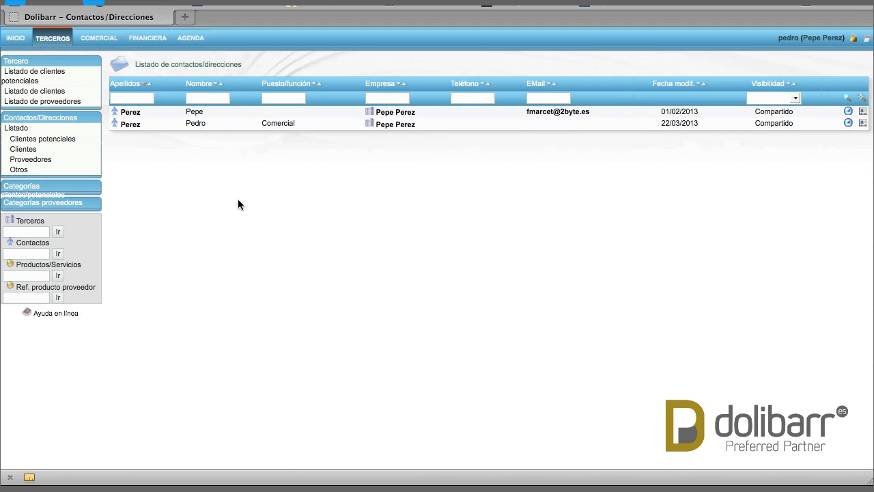
{"action": "left_click", "coordinate": [105, 44]}
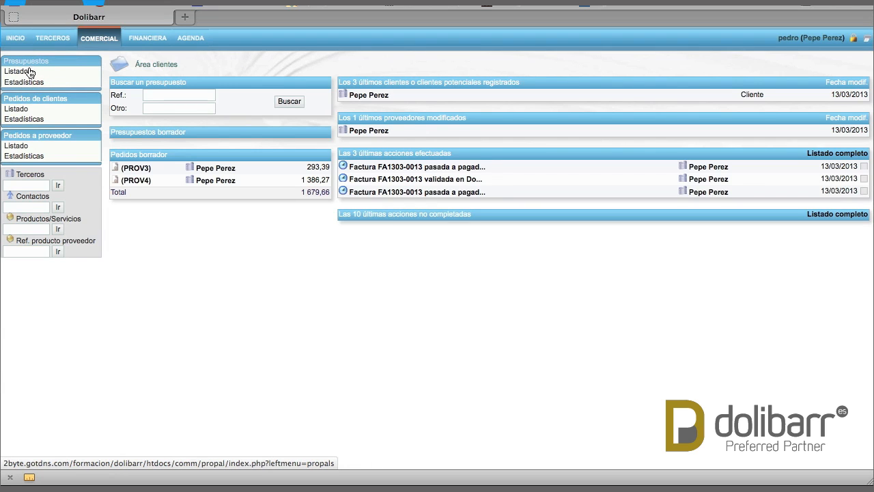
{"action": "left_click", "coordinate": [37, 101]}
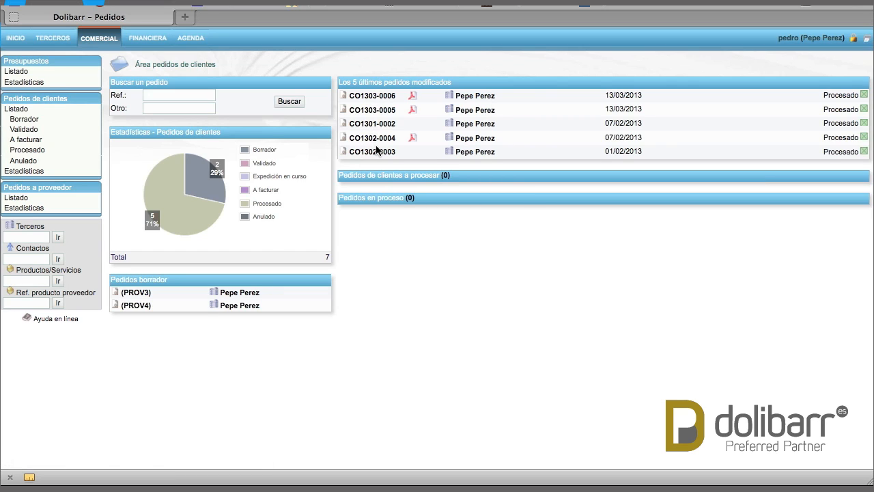
- Review the customer invoices under Financiera, then return to the home page
{"action": "left_click", "coordinate": [147, 42]}
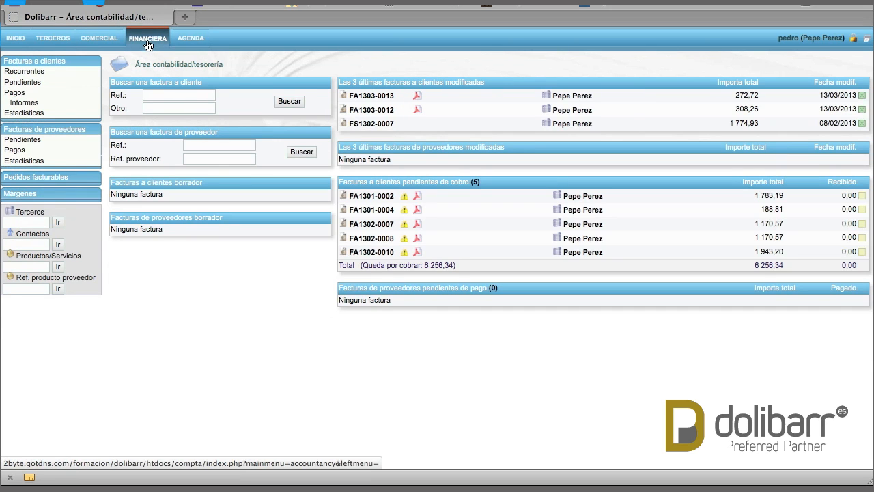
{"action": "left_click", "coordinate": [33, 63]}
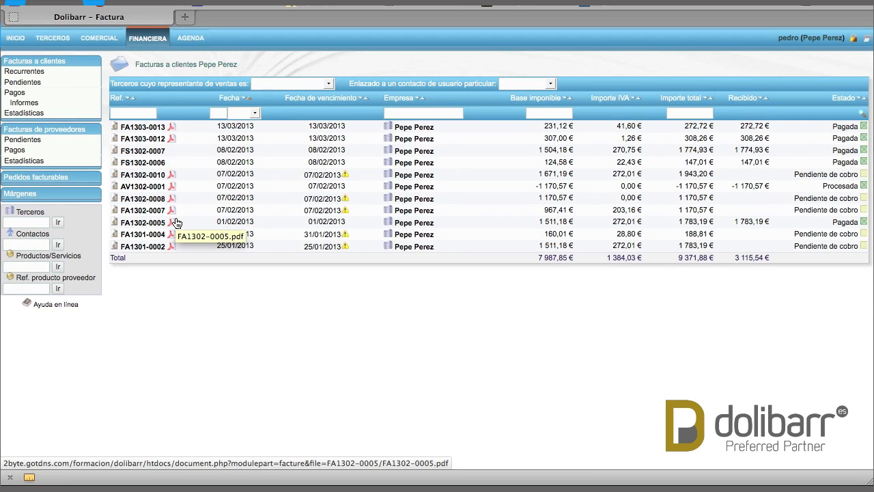
{"action": "left_click", "coordinate": [11, 40]}
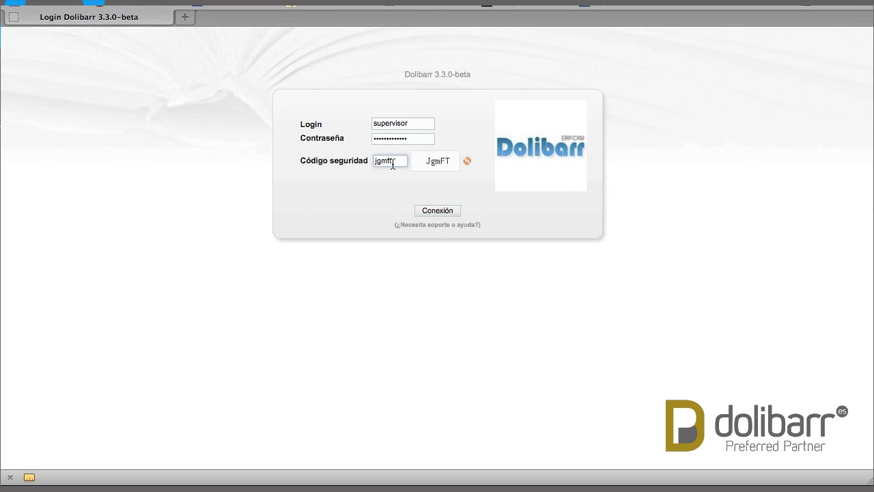
- Log in again with the administrator account by clicking Conexión
{"action": "left_click", "coordinate": [443, 212]}
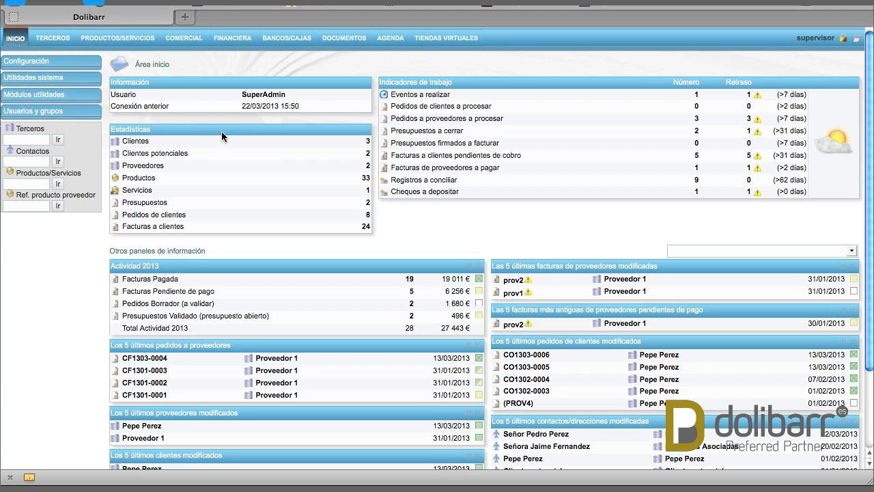
- In Usuarios y grupos, open the newest user's Permisos usuario tab
{"action": "left_click", "coordinate": [43, 113]}
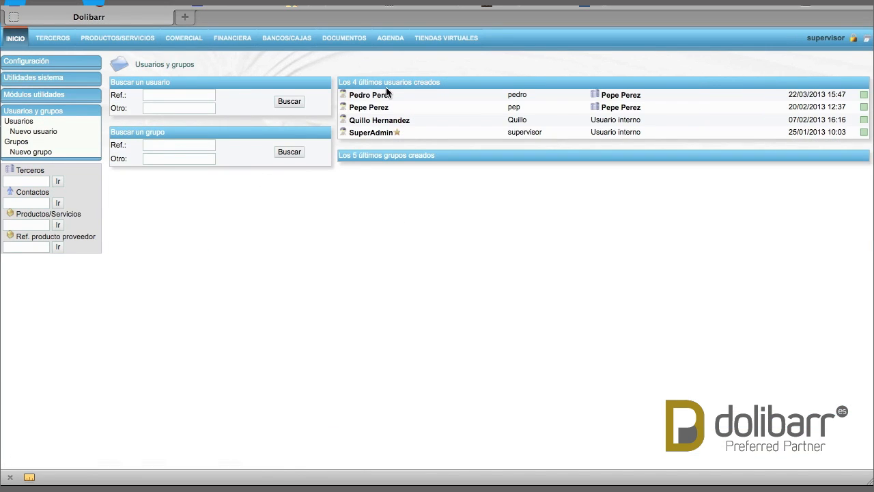
{"action": "left_click", "coordinate": [382, 97]}
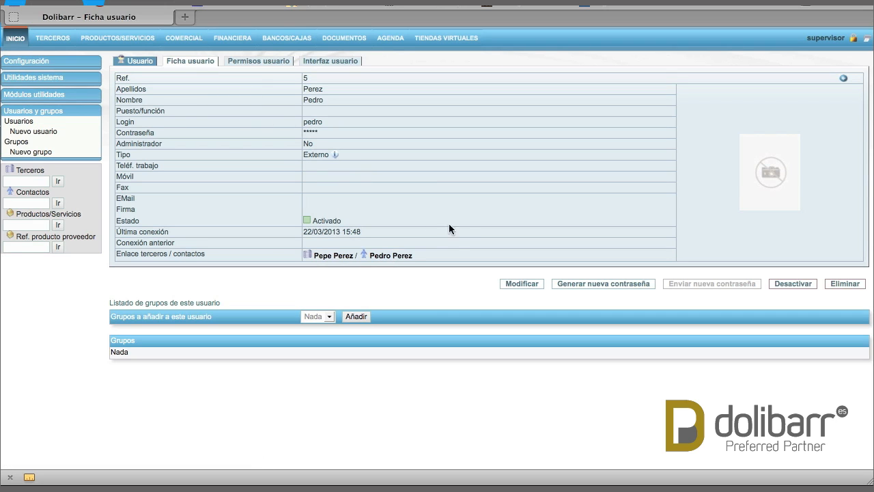
{"action": "left_click", "coordinate": [266, 64]}
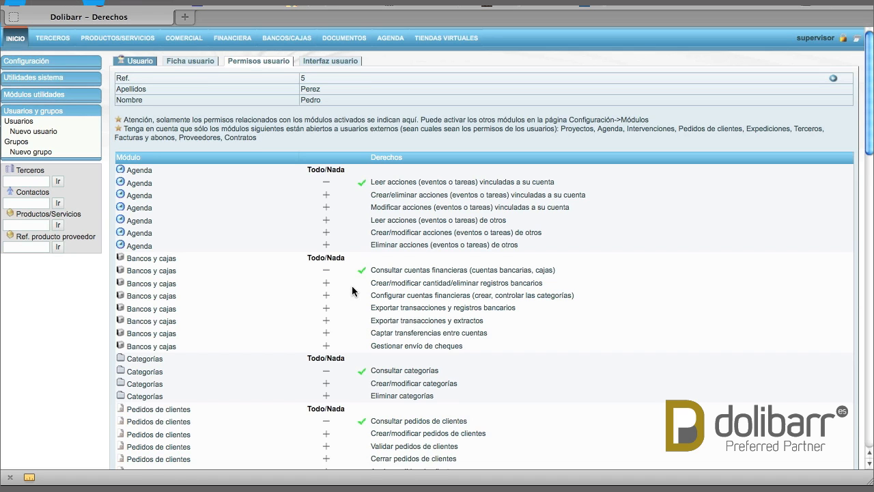
- Scroll through the user's granted read-only rights, then go to the Terceros area
{"action": "scroll", "coordinate": [352, 291], "scroll_direction": "down", "scroll_amount": 4}
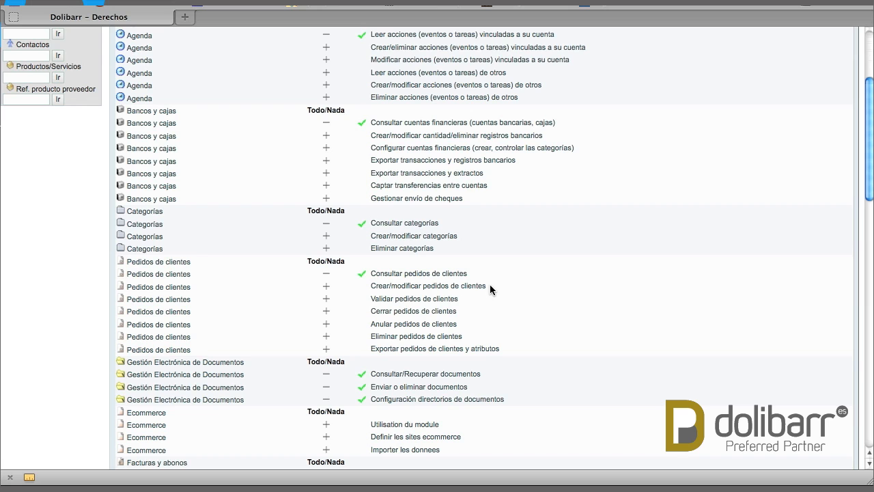
{"action": "scroll", "coordinate": [490, 284], "scroll_direction": "down", "scroll_amount": 8}
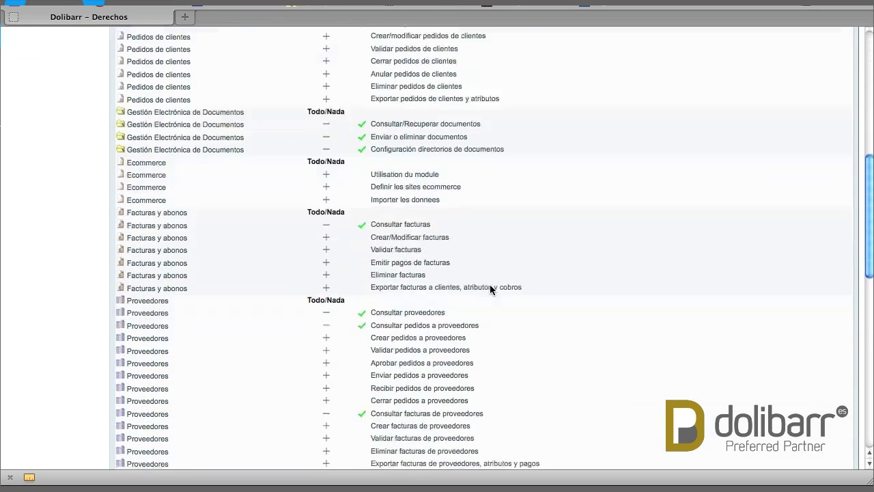
{"action": "scroll", "coordinate": [490, 288], "scroll_direction": "down", "scroll_amount": 6}
{"action": "scroll", "coordinate": [489, 287], "scroll_direction": "down", "scroll_amount": 6}
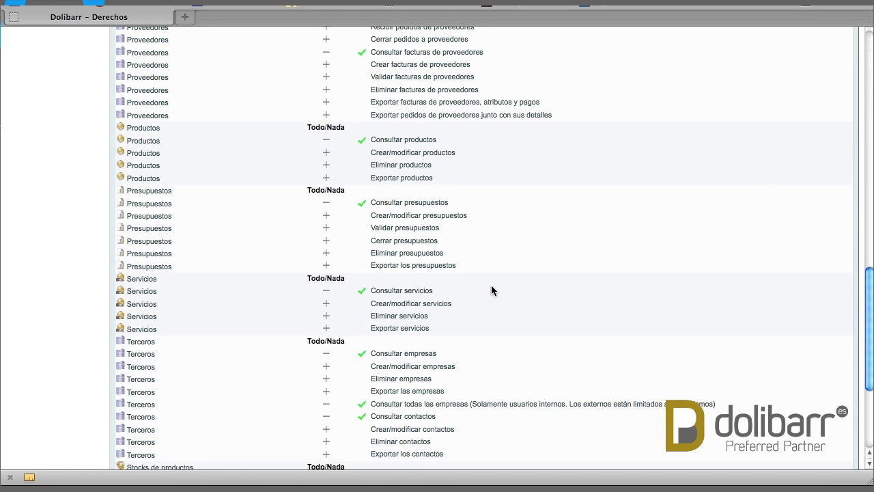
{"action": "scroll", "coordinate": [491, 285], "scroll_direction": "up", "scroll_amount": 20}
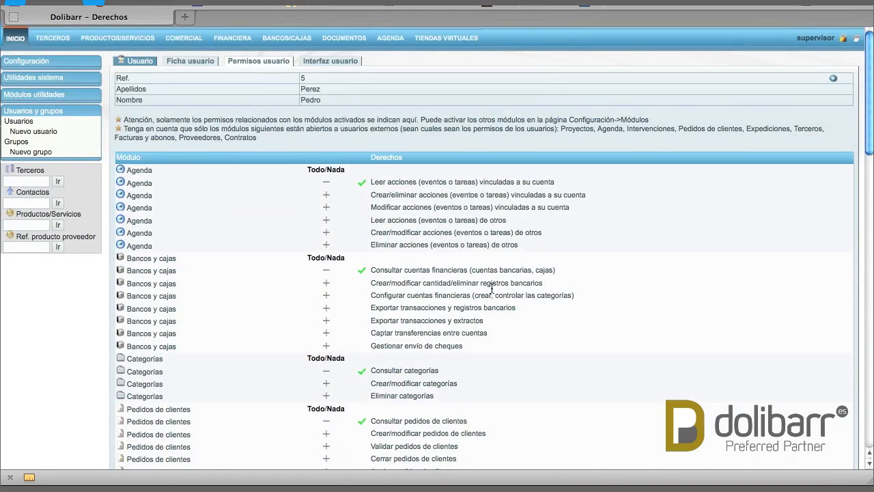
{"action": "left_click", "coordinate": [51, 37]}
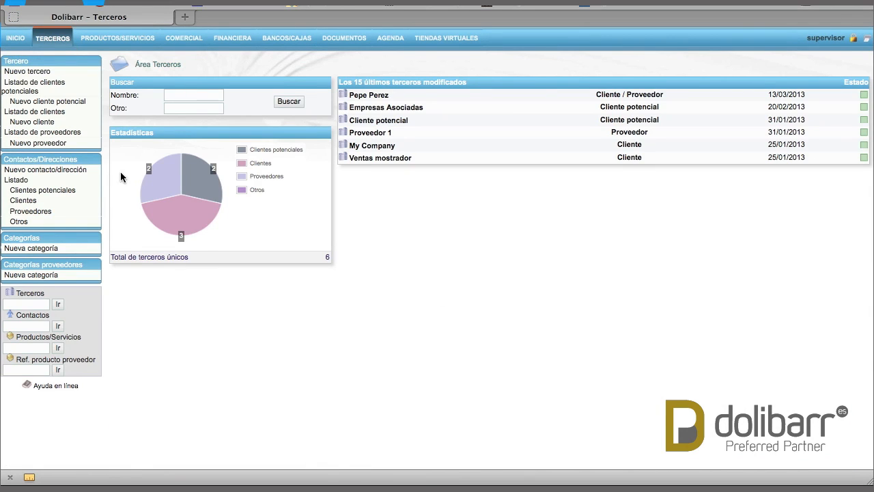
- Review the Perez (Comercial) contact's personal information and import/export tabs, then return to its card
{"action": "left_click", "coordinate": [32, 161]}
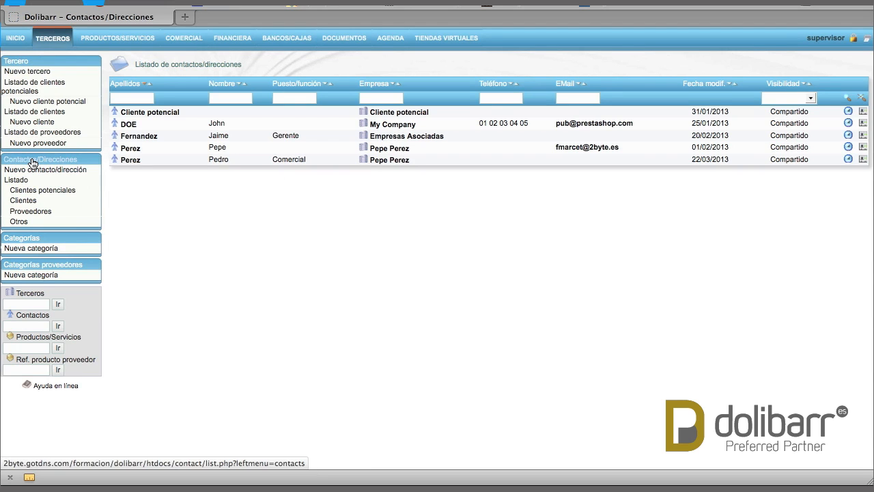
{"action": "left_click", "coordinate": [131, 160]}
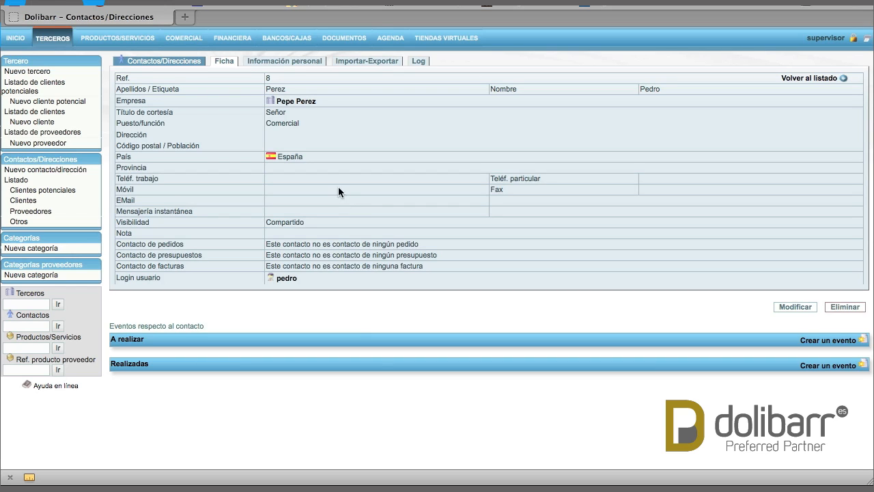
{"action": "left_click", "coordinate": [293, 64]}
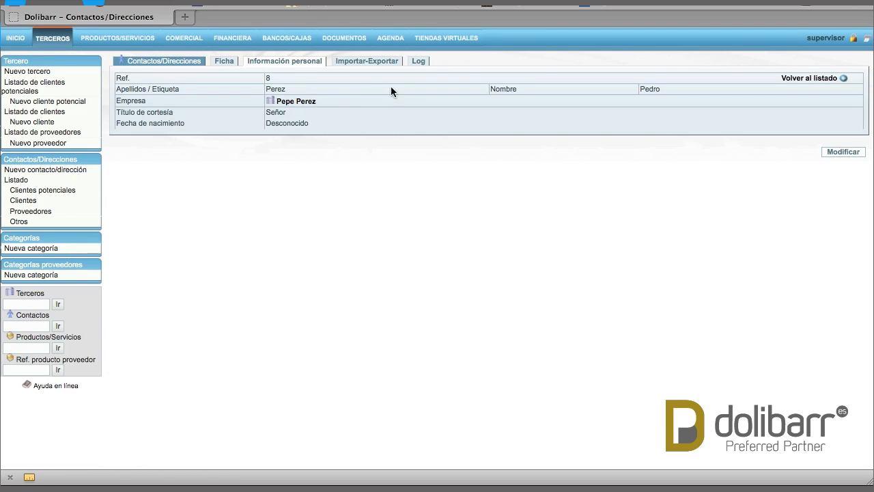
{"action": "left_click", "coordinate": [355, 62]}
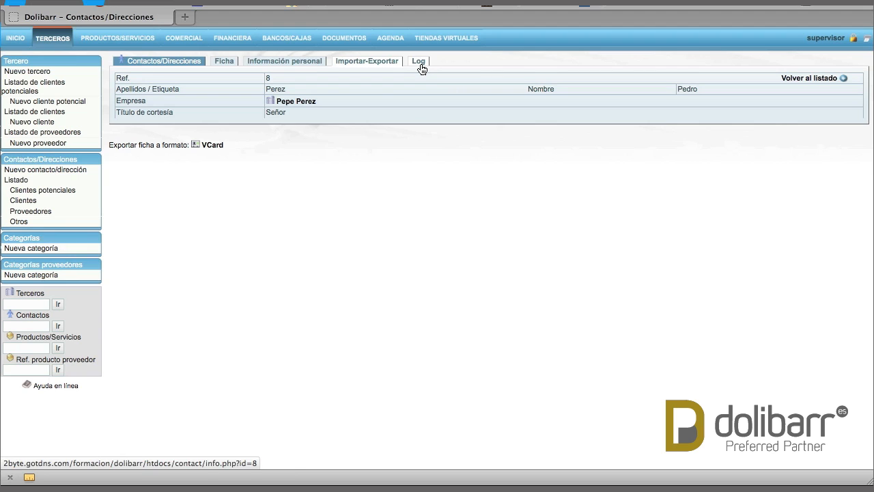
{"action": "left_click", "coordinate": [217, 64]}
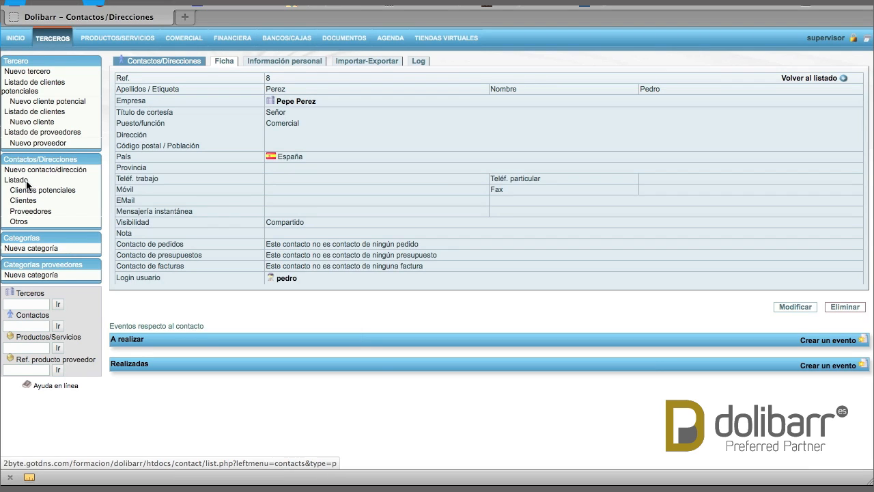
{"action": "left_click", "coordinate": [25, 183]}
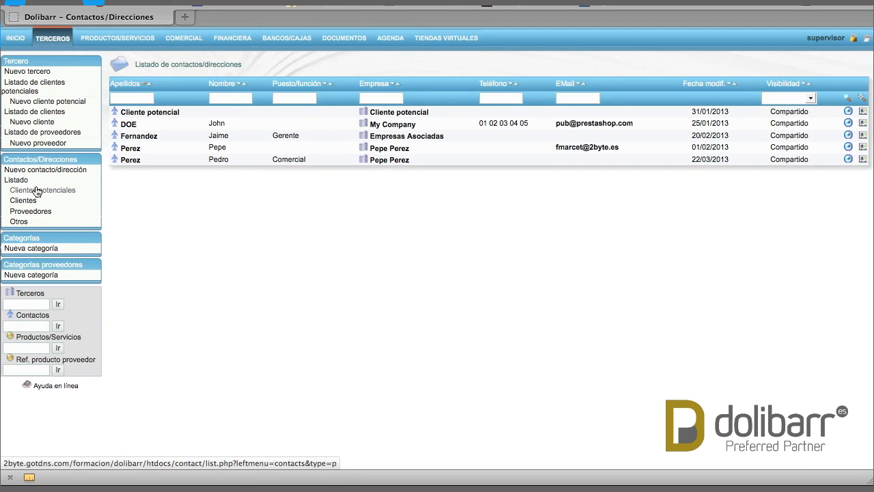
- Filter contacts by prospects, customers, suppliers, and then contacts with no third party
{"action": "left_click", "coordinate": [37, 193]}
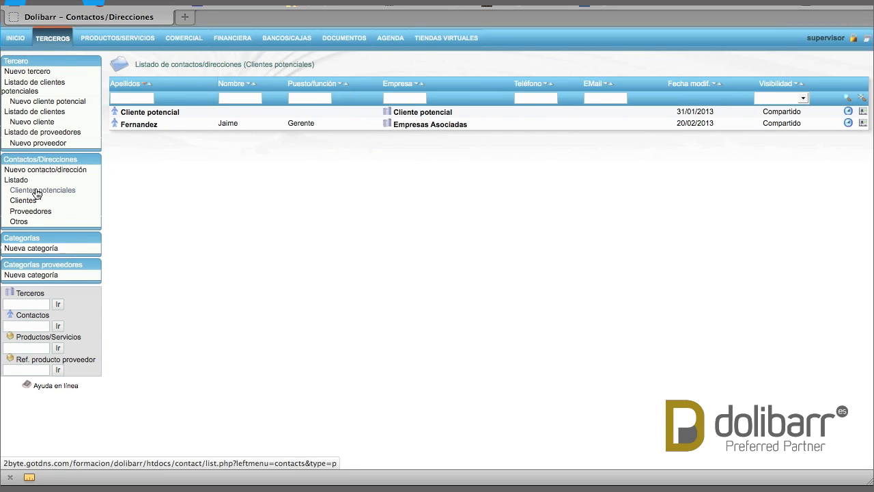
{"action": "left_click", "coordinate": [26, 201]}
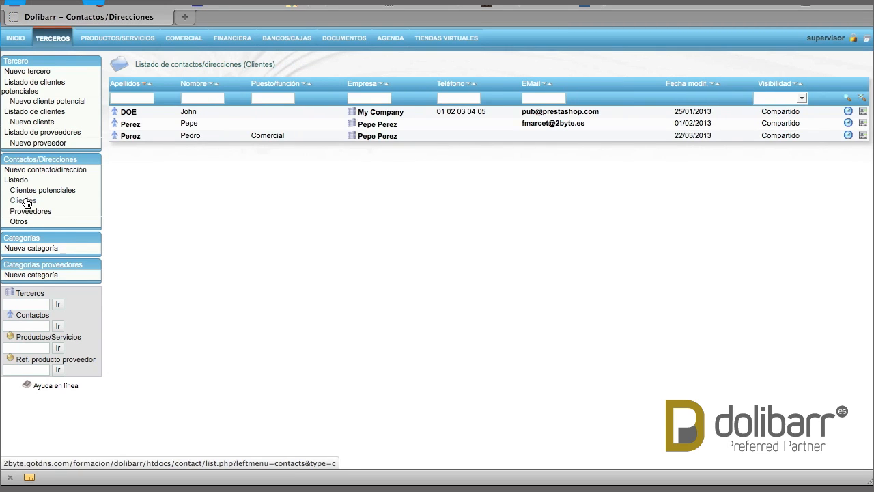
{"action": "left_click", "coordinate": [48, 211]}
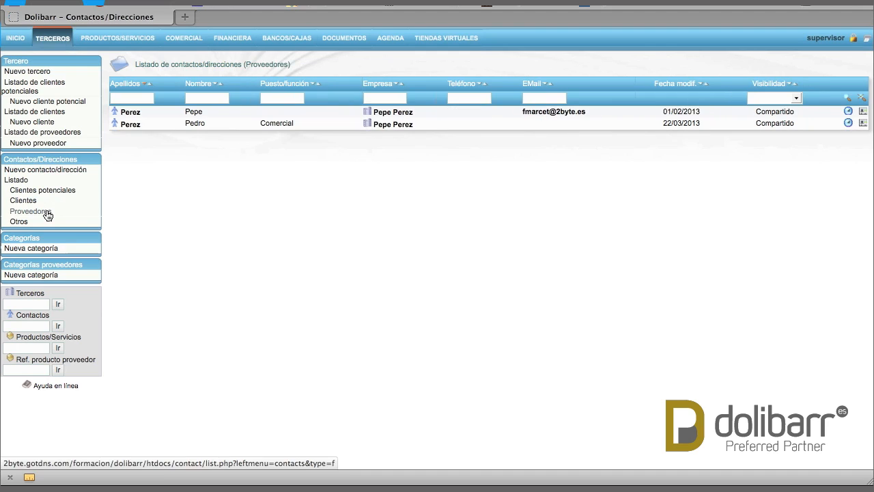
{"action": "left_click", "coordinate": [25, 223]}
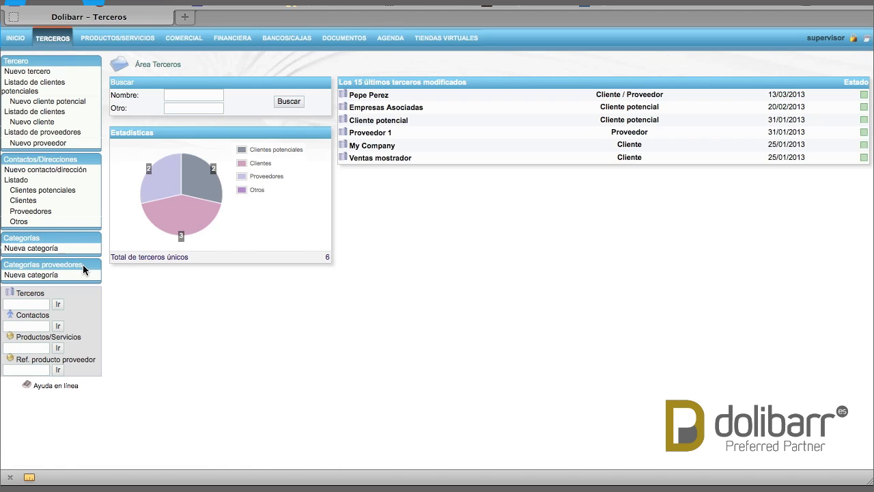
- Inspect the Clientes Oro subcategory under Clientes Asistencia, including its photos, then start a new category
{"action": "left_click", "coordinate": [15, 238]}
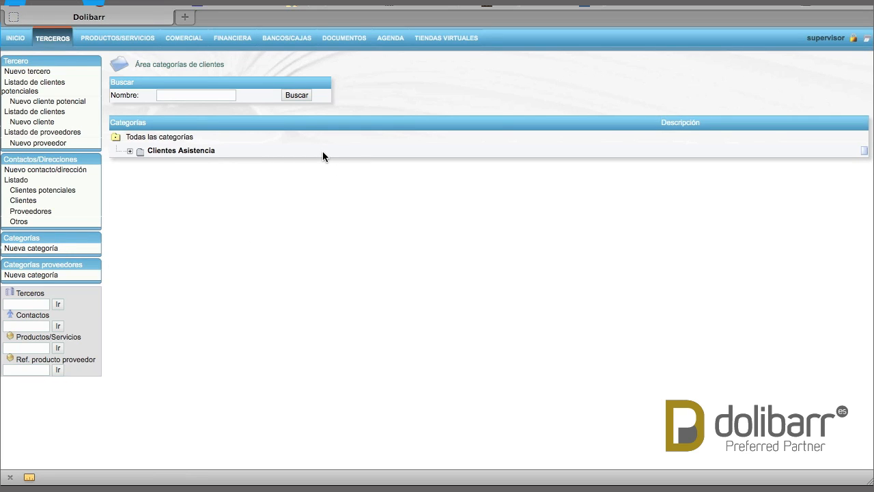
{"action": "left_click", "coordinate": [130, 153]}
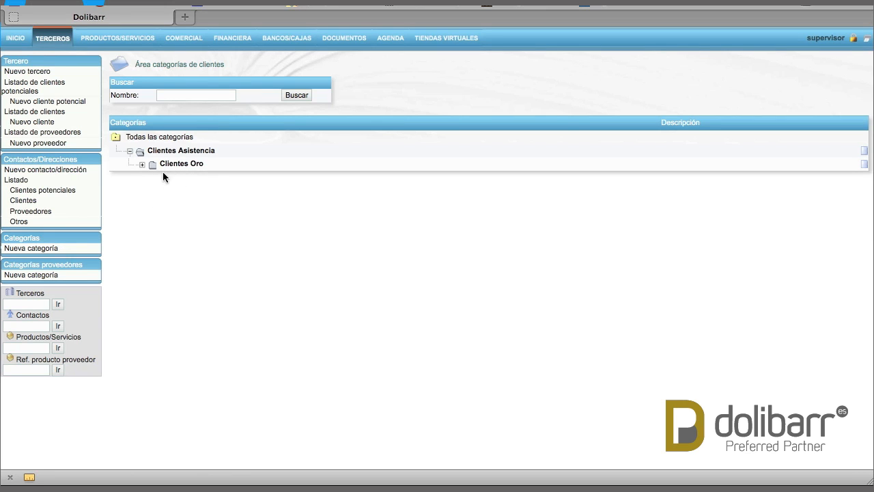
{"action": "left_click", "coordinate": [142, 166]}
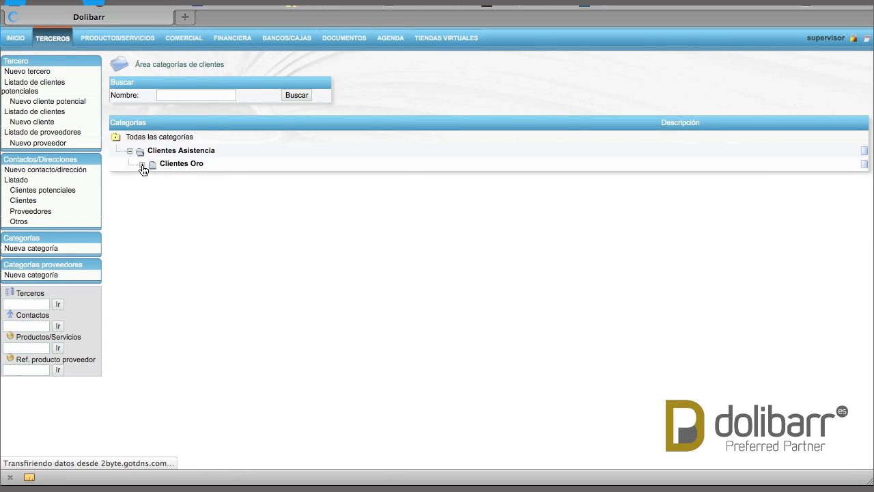
{"action": "left_click", "coordinate": [180, 165]}
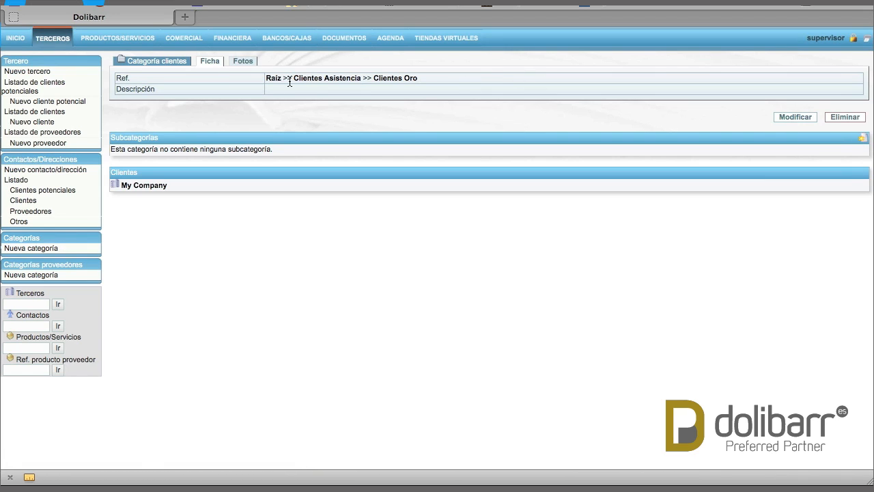
{"action": "left_click", "coordinate": [243, 61]}
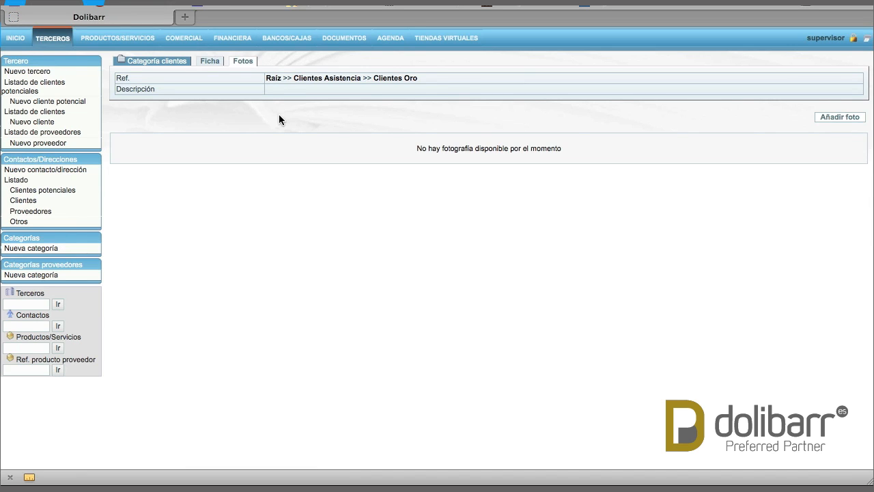
{"action": "left_click", "coordinate": [38, 251]}
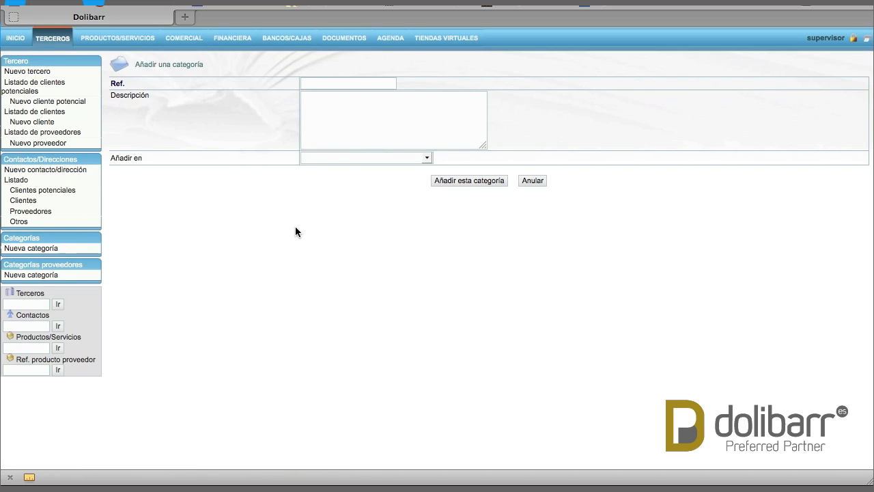
- Add the category 'Clientes Plata' with Clientes Asistencia as its parent
{"action": "left_click", "coordinate": [355, 85]}
{"action": "type", "text": "Clien"}
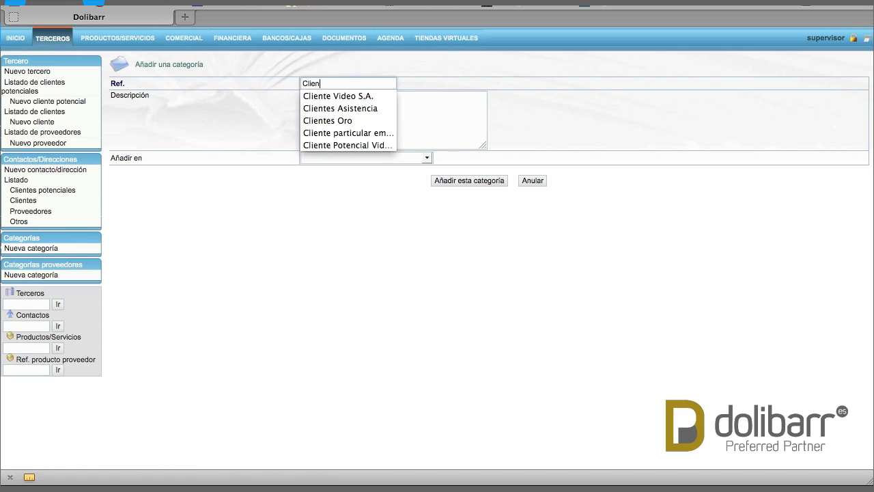
{"action": "type", "text": "tes P"}
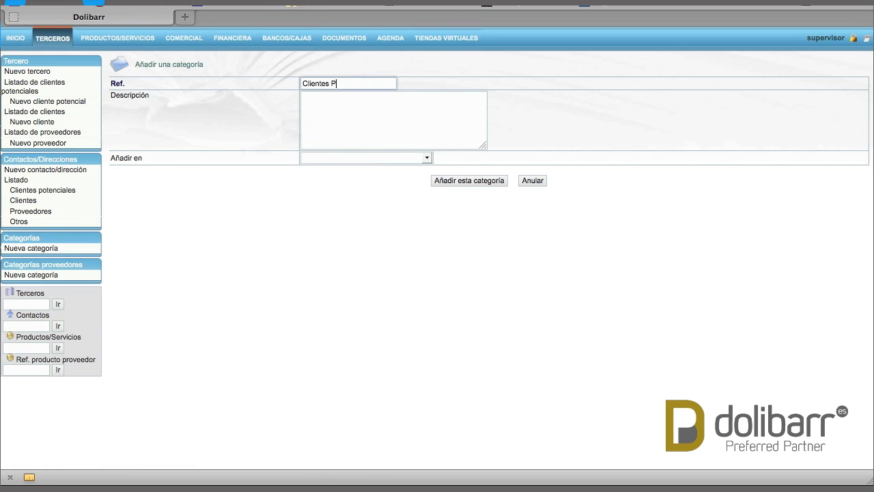
{"action": "type", "text": "lata"}
{"action": "left_click", "coordinate": [329, 124]}
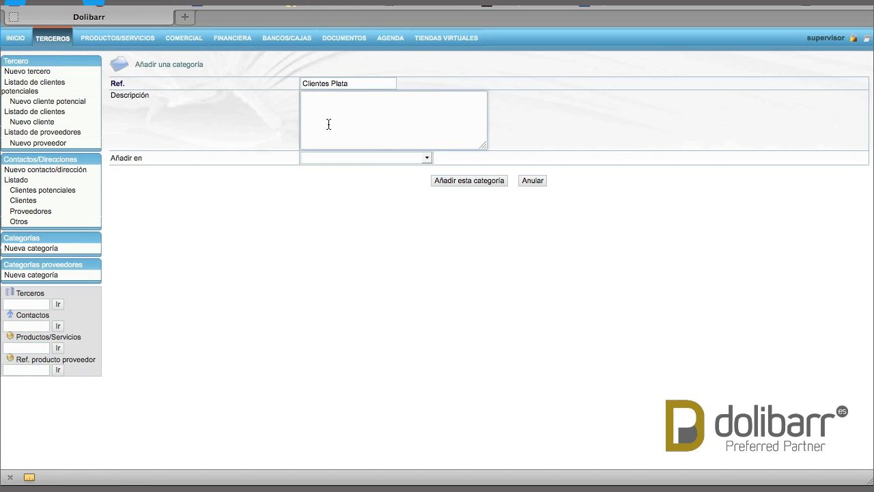
{"action": "left_click", "coordinate": [415, 157]}
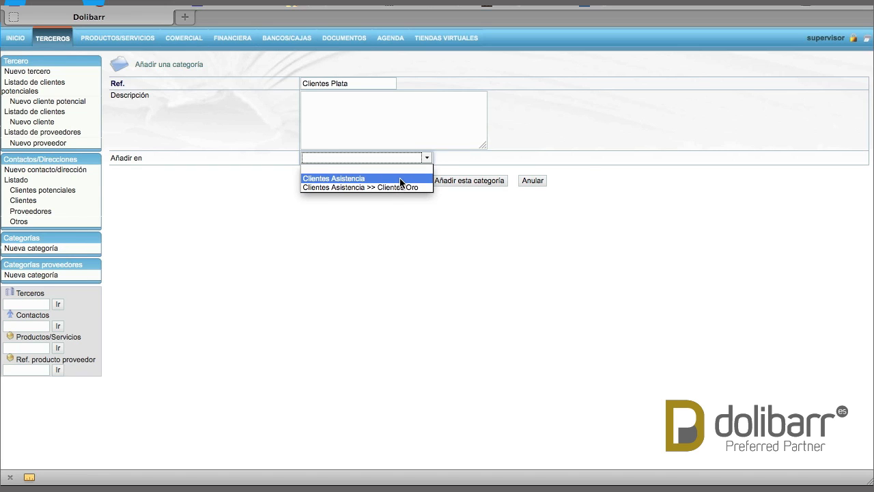
{"action": "left_click", "coordinate": [401, 179]}
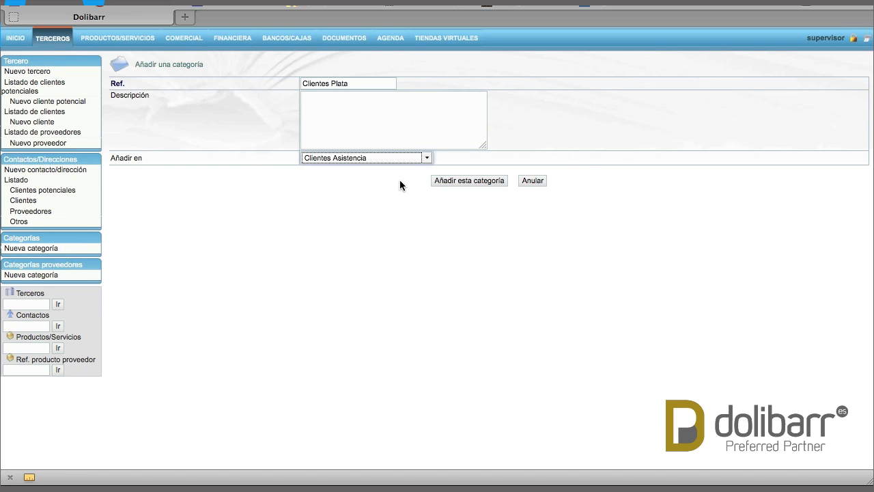
{"action": "left_click", "coordinate": [461, 181]}
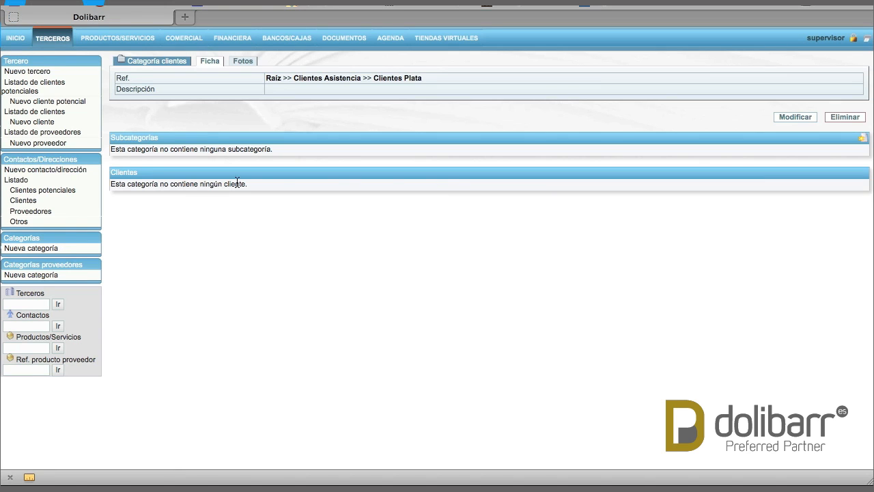
- Check the client category tree, then open the client-and-supplier third party from the recent list
{"action": "left_click", "coordinate": [34, 237]}
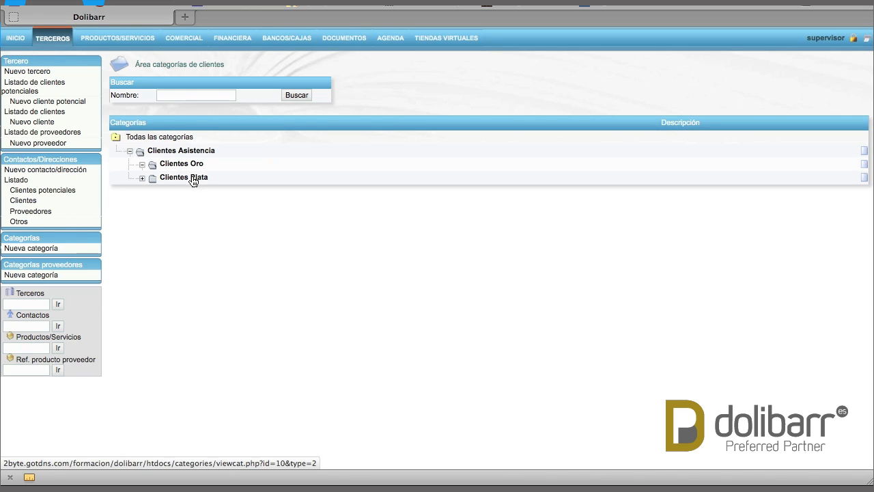
{"action": "left_click", "coordinate": [23, 65]}
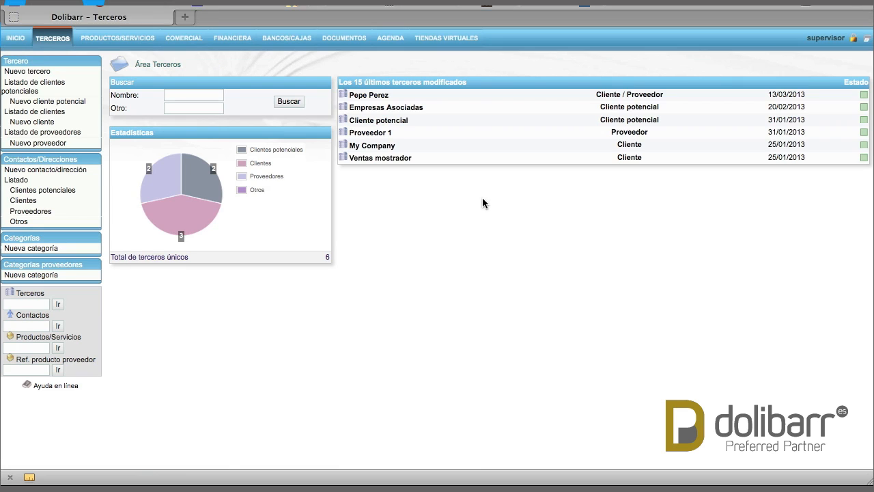
{"action": "left_click", "coordinate": [378, 102]}
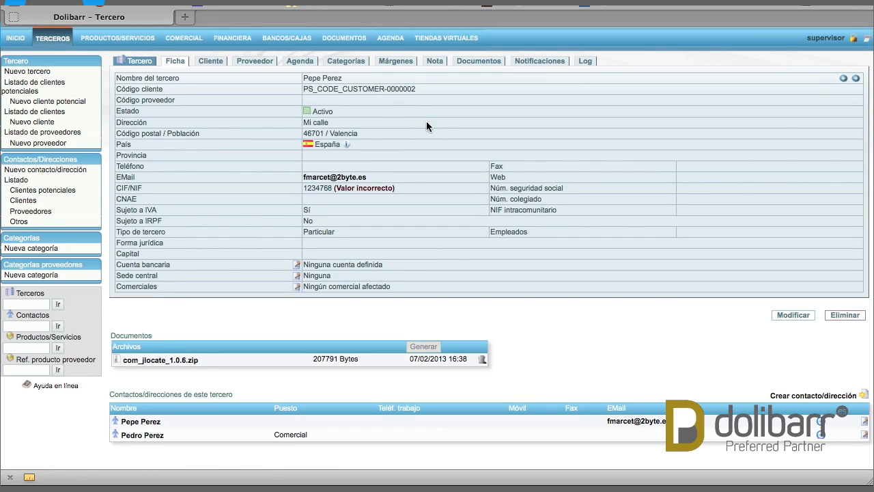
- Classify the third party under Clientes Asistencia >> Clientes Plata
{"action": "left_click", "coordinate": [346, 62]}
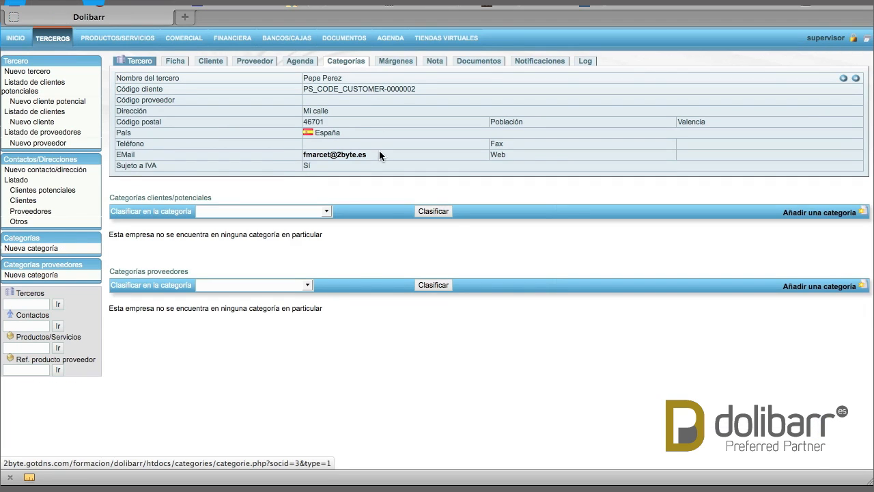
{"action": "left_click", "coordinate": [324, 213]}
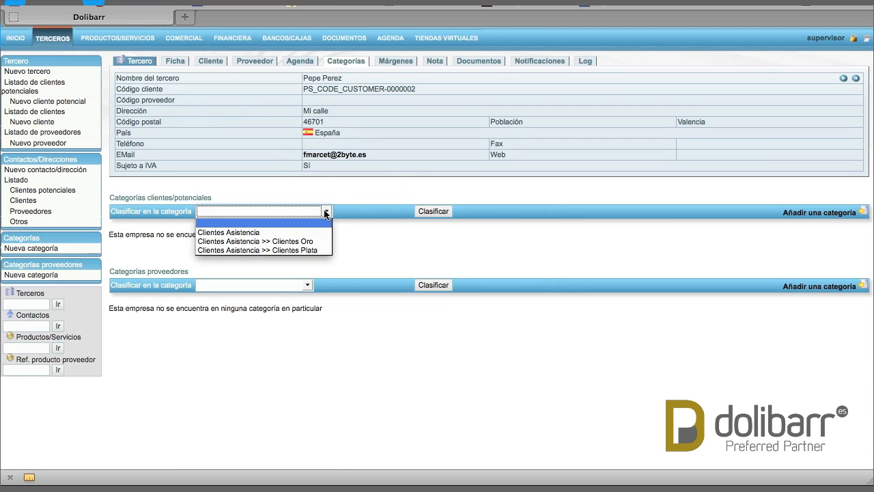
{"action": "left_click", "coordinate": [286, 250]}
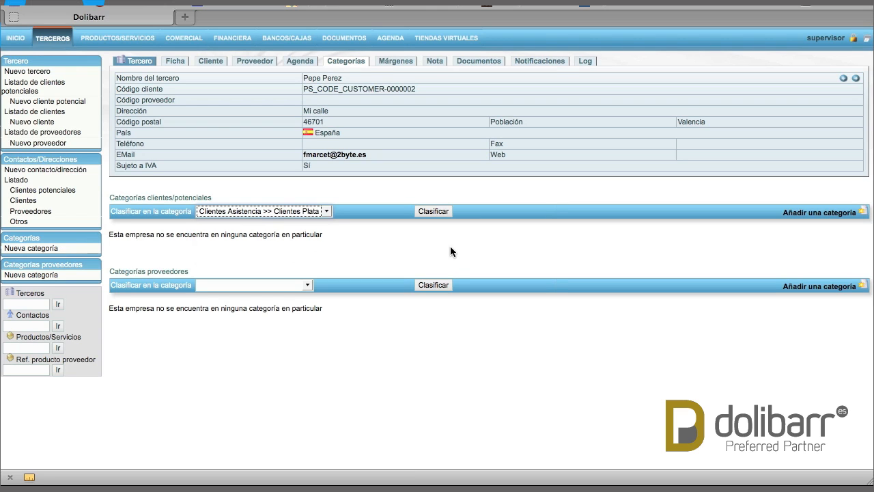
{"action": "left_click", "coordinate": [428, 210]}
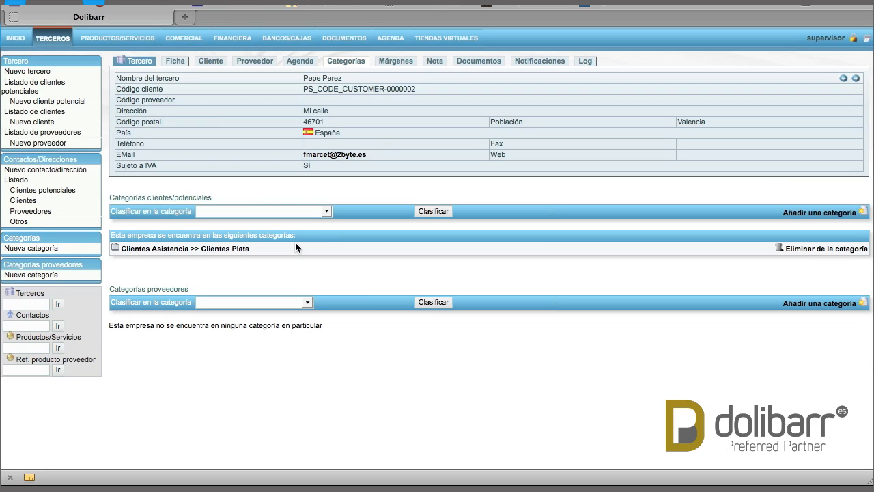
{"action": "left_click", "coordinate": [60, 269]}
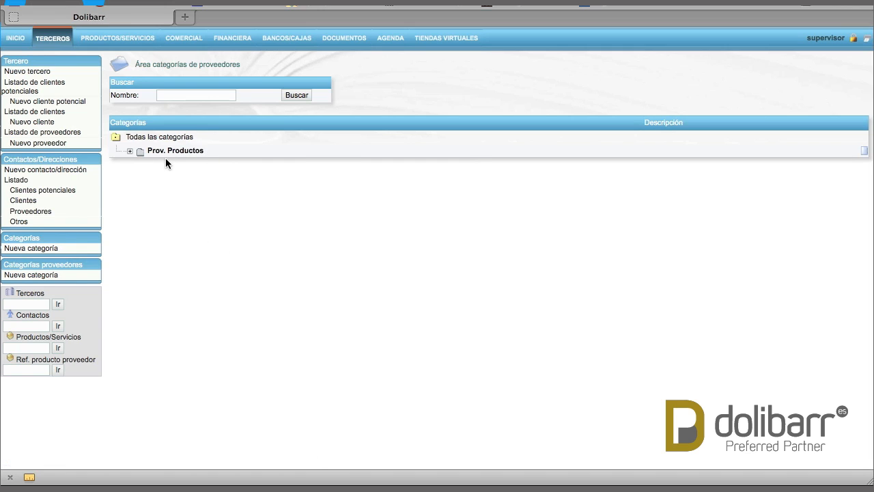
- View the Recambios subcategory of Prov. Productos, then start a new supplier category
{"action": "left_click", "coordinate": [130, 151]}
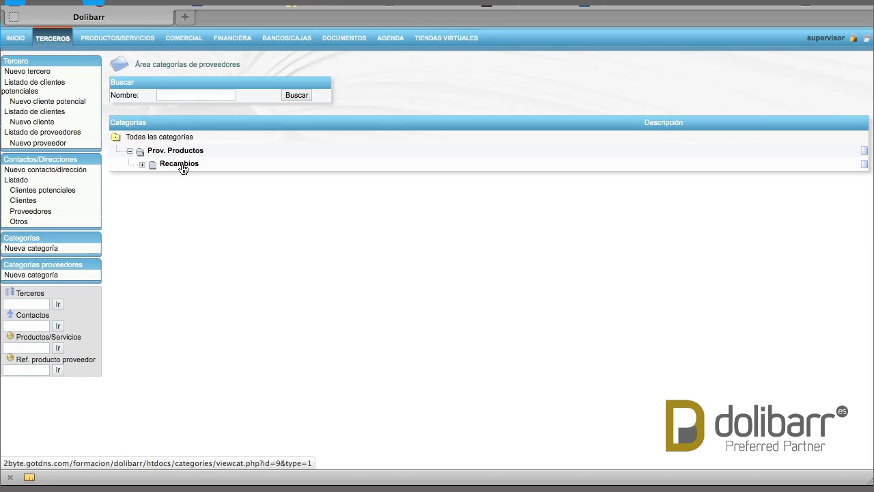
{"action": "left_click", "coordinate": [181, 164]}
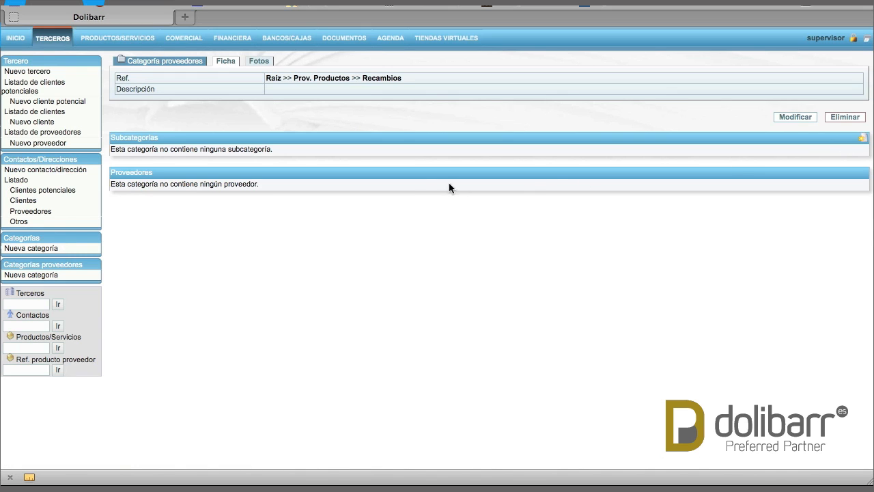
{"action": "left_click", "coordinate": [20, 275]}
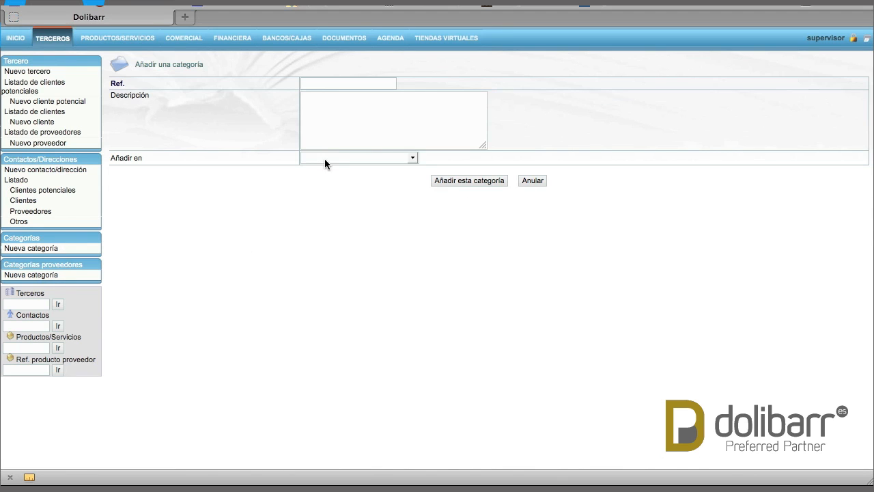
- Add the top-level supplier category 'Prov. Servicios' with no parent, then list the suppliers
{"action": "left_click", "coordinate": [383, 84]}
{"action": "type", "text": "Prov"}
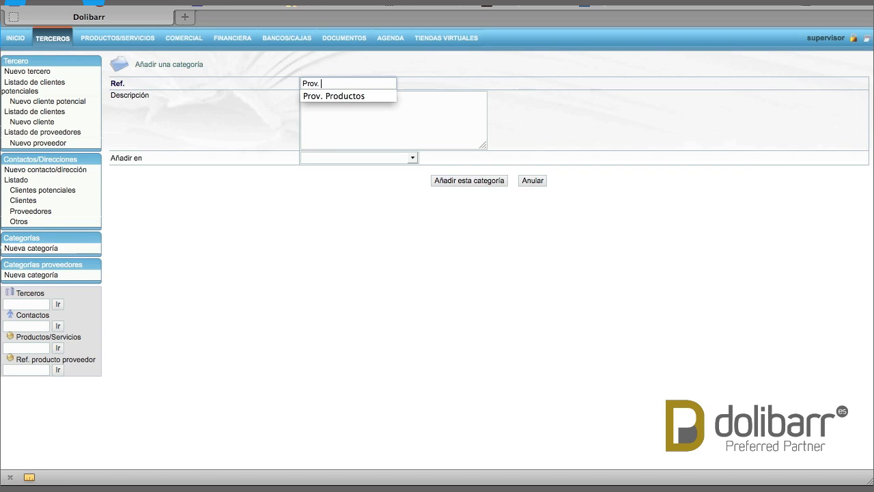
{"action": "type", "text": ". Servicios"}
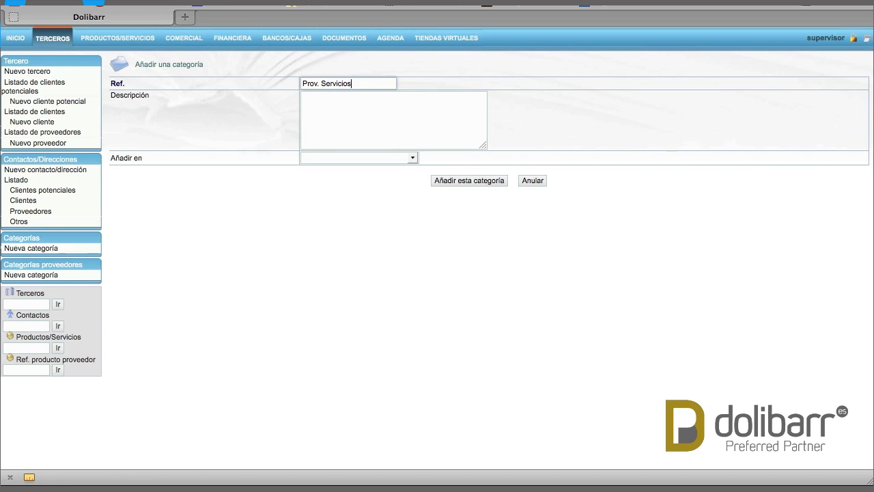
{"action": "left_click", "coordinate": [360, 106]}
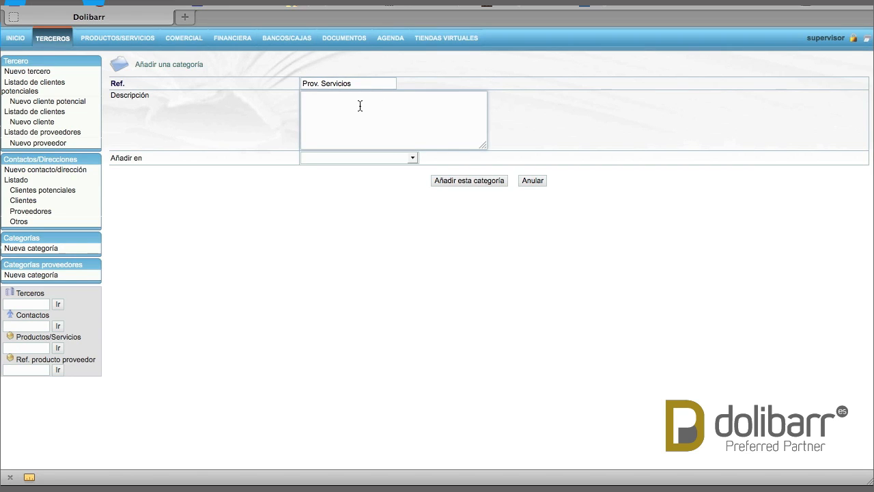
{"action": "left_click", "coordinate": [413, 159]}
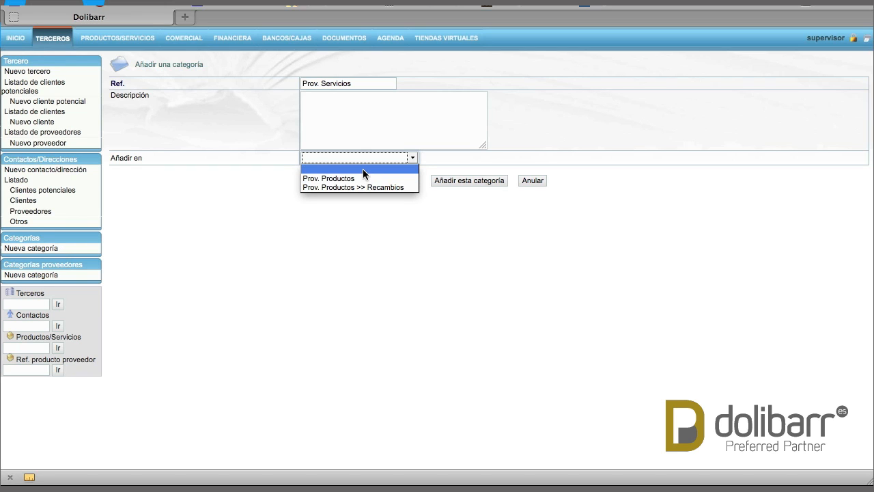
{"action": "left_click", "coordinate": [363, 169]}
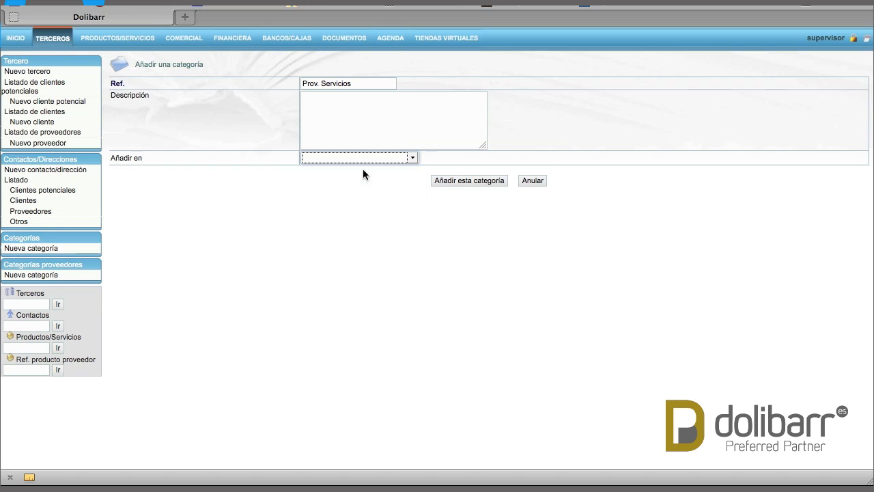
{"action": "left_click", "coordinate": [469, 182]}
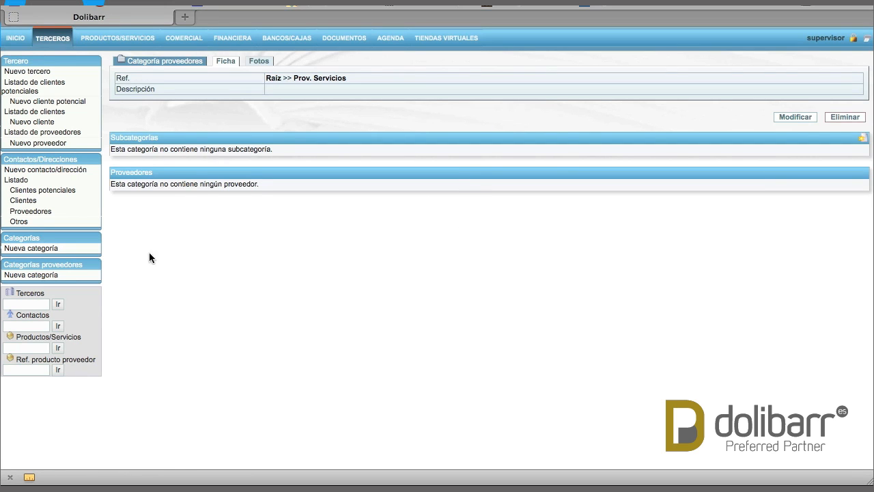
{"action": "left_click", "coordinate": [76, 265]}
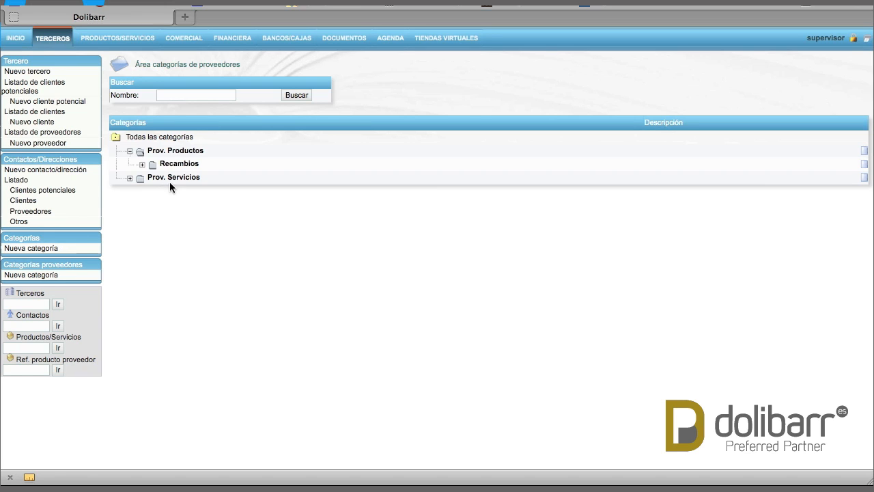
{"action": "left_click", "coordinate": [71, 131]}
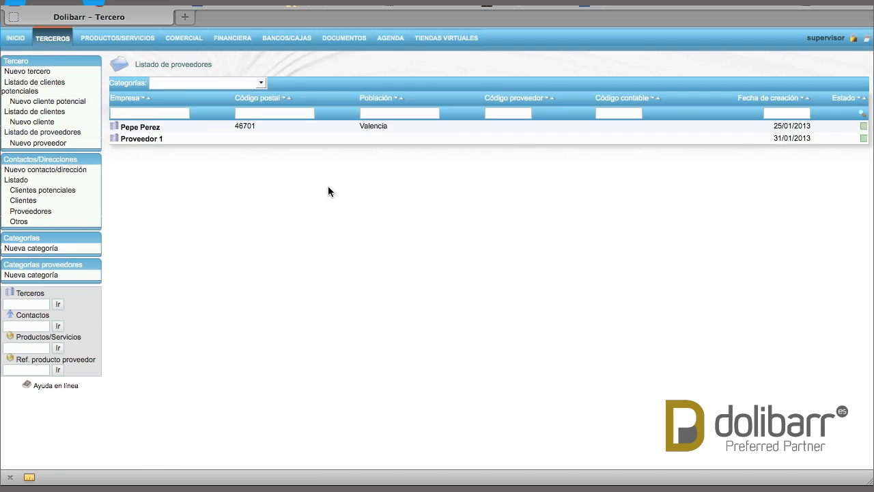
- Classify Proveedor 1 under the supplier category Prov. Productos >> Recambios
{"action": "left_click", "coordinate": [143, 140]}
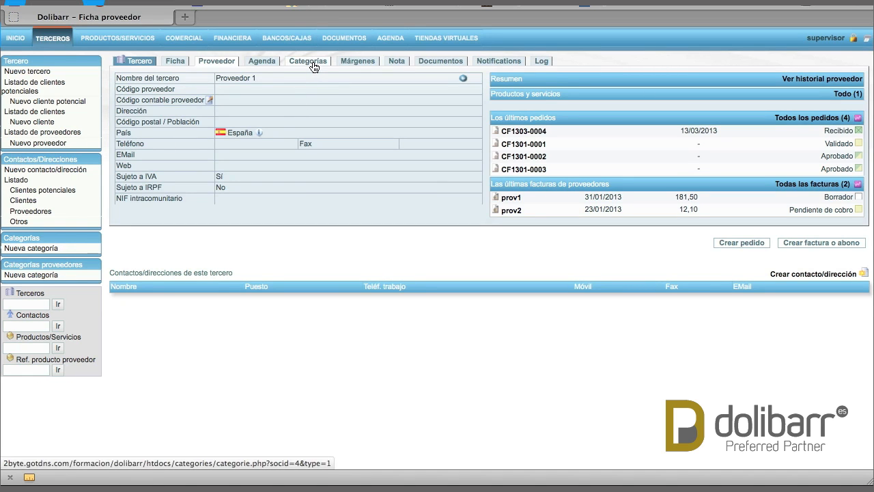
{"action": "left_click", "coordinate": [313, 65]}
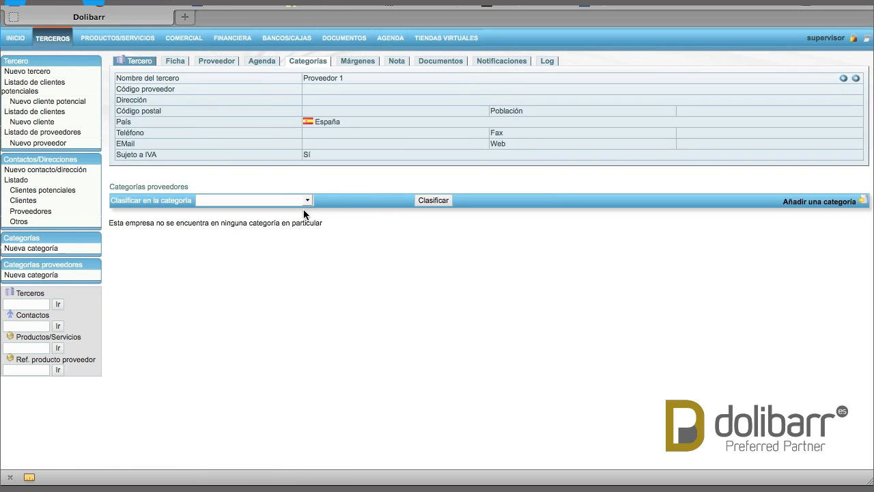
{"action": "left_click", "coordinate": [307, 201]}
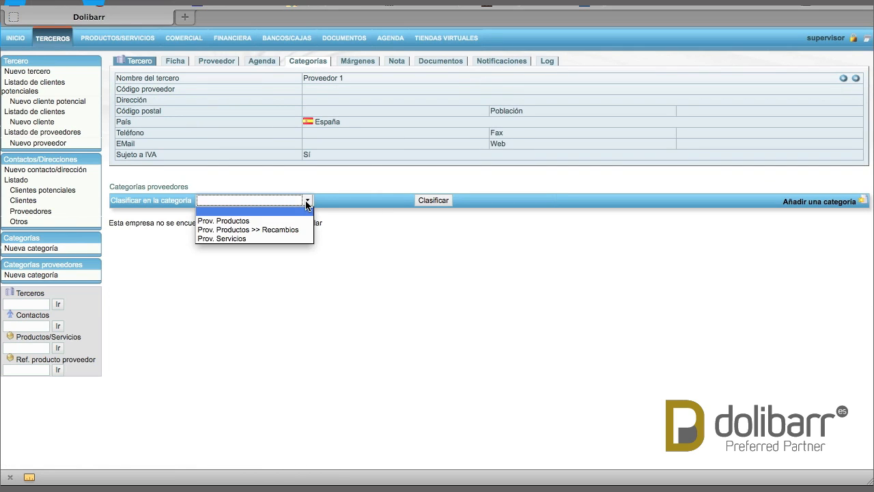
{"action": "left_click", "coordinate": [284, 230]}
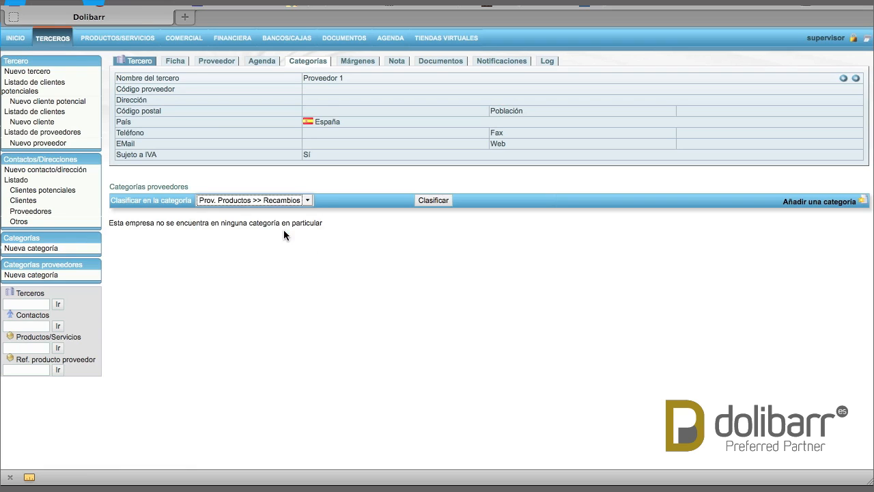
{"action": "left_click", "coordinate": [436, 202]}
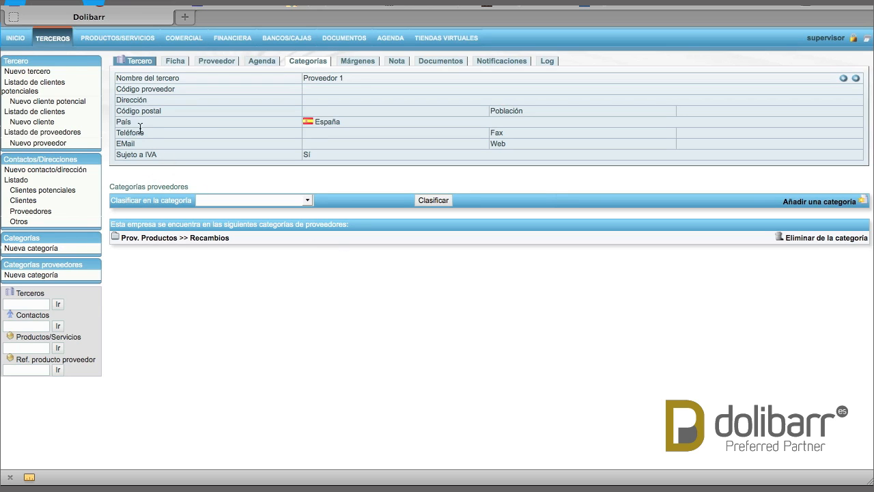
{"action": "left_click", "coordinate": [56, 34]}
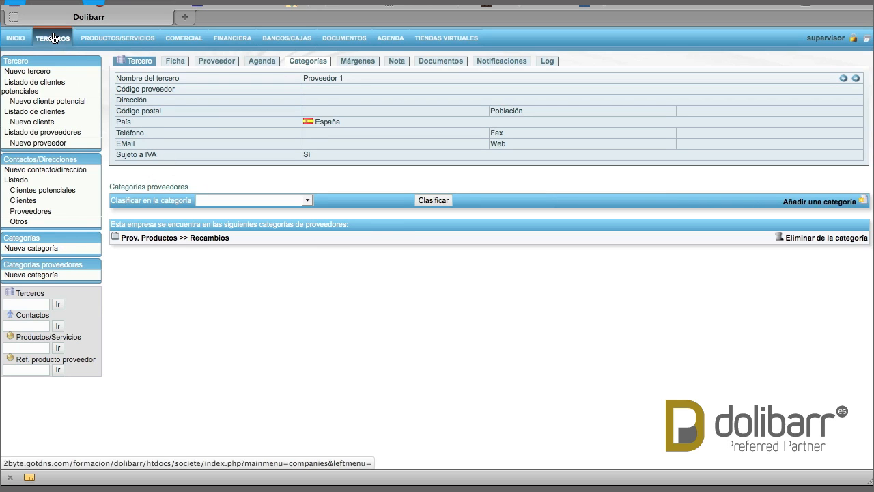